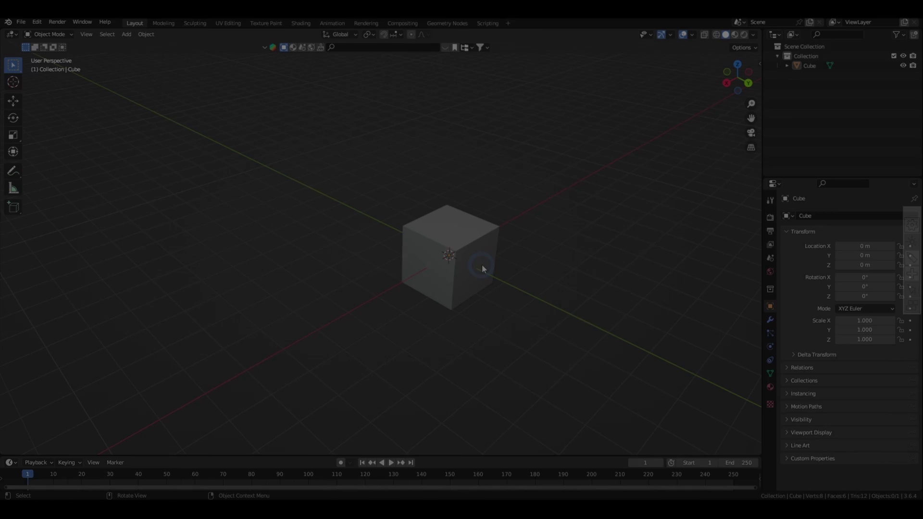
# Put the cube in face-select Edit Mode and extrude its top face upward.
pyautogui.click(482, 266)
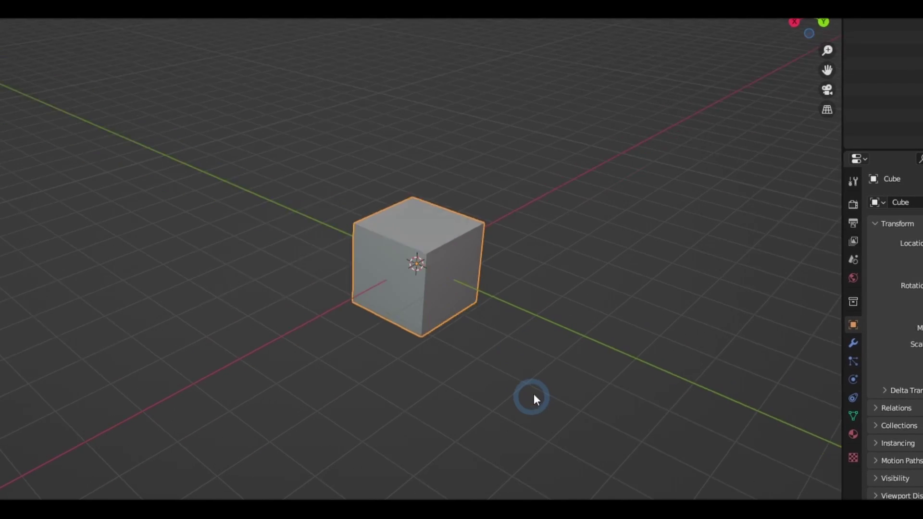
pyautogui.press('Tab')
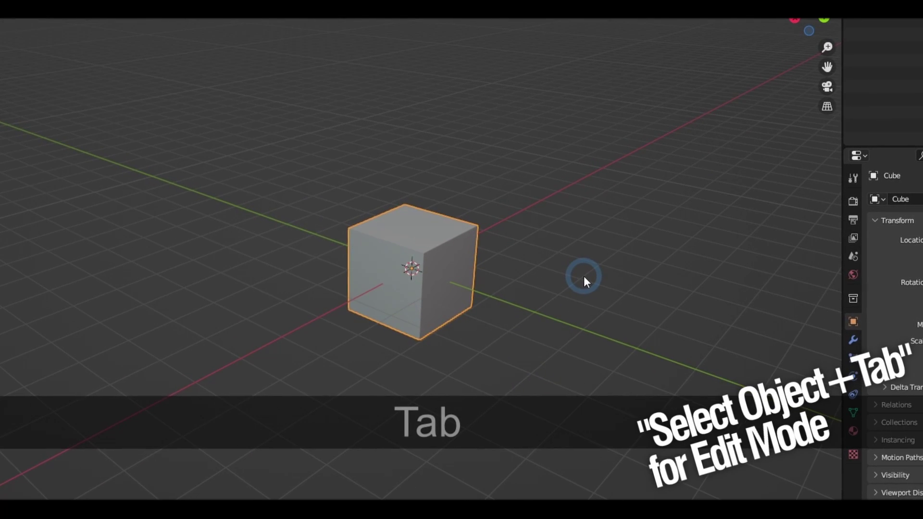
pyautogui.press('3')
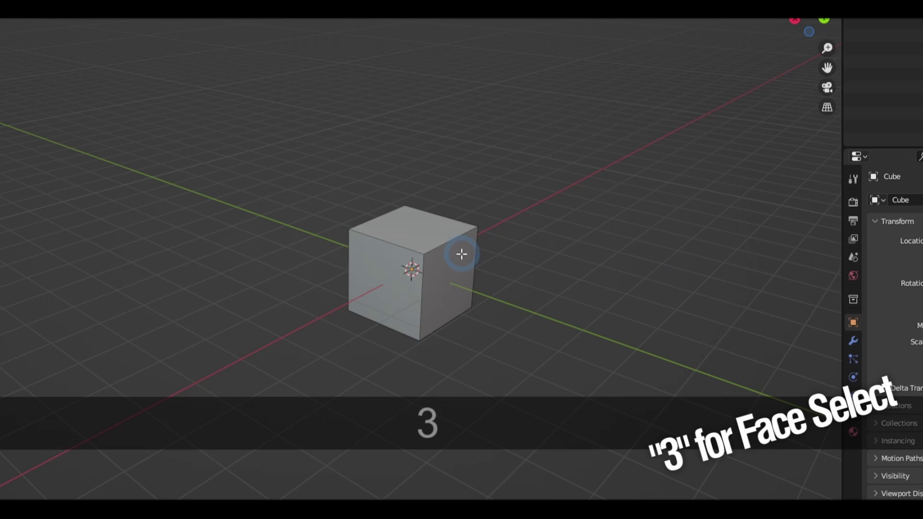
pyautogui.click(414, 230)
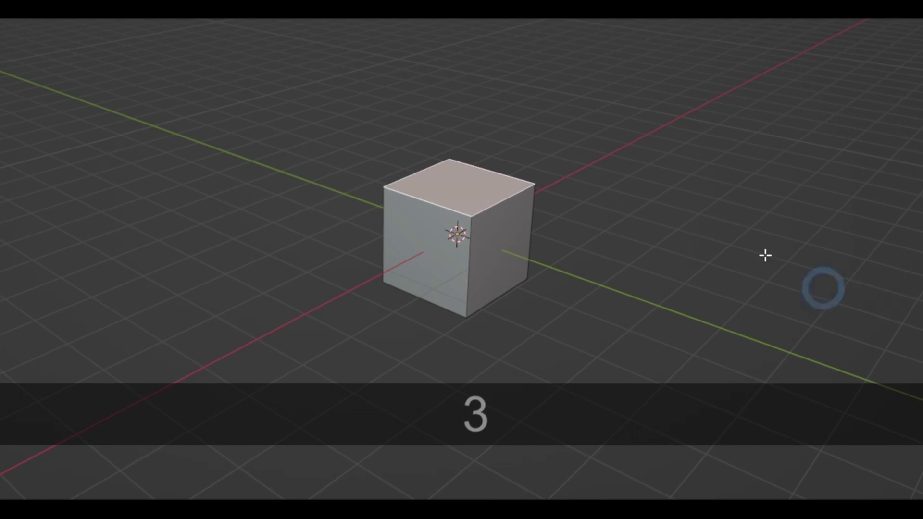
pyautogui.press('e')
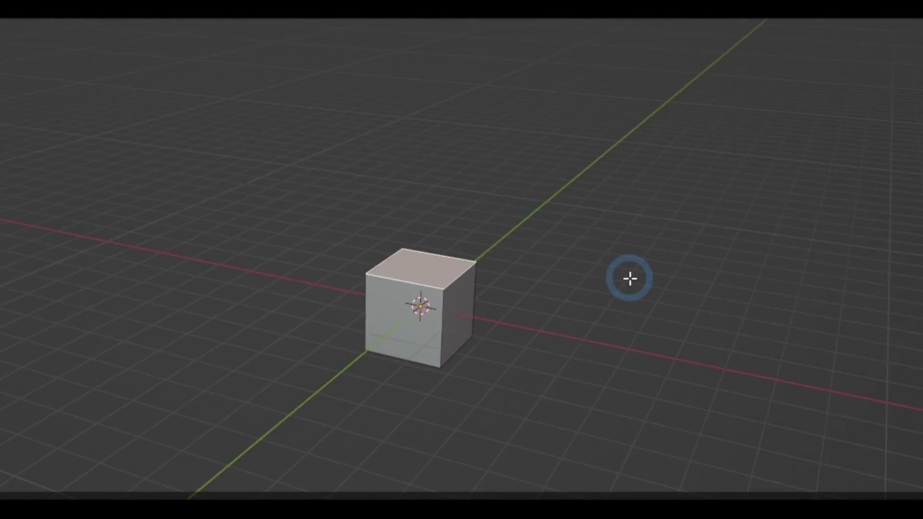
# Extrude the top face by exact distances of 2 m and then 1 m.
pyautogui.press('e')
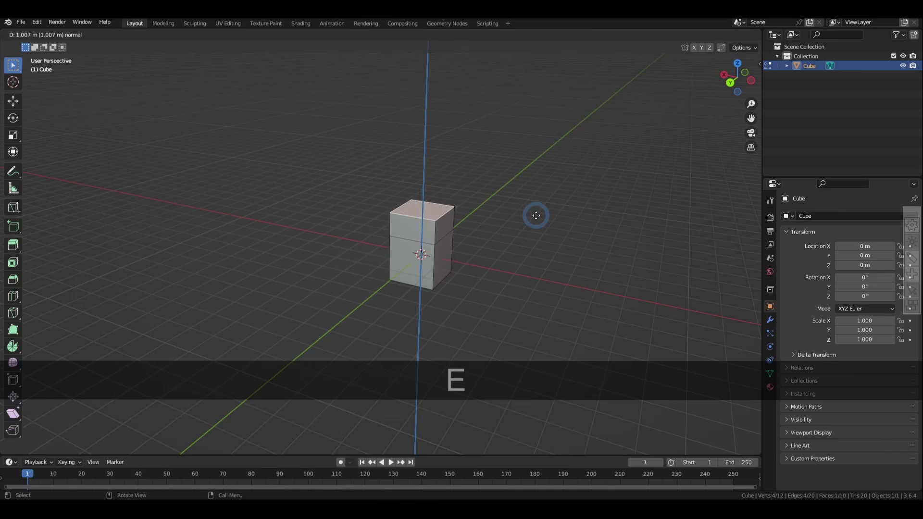
pyautogui.press('KP_3')
pyautogui.press('KP_2')
pyautogui.press('Return')
pyautogui.press('e')
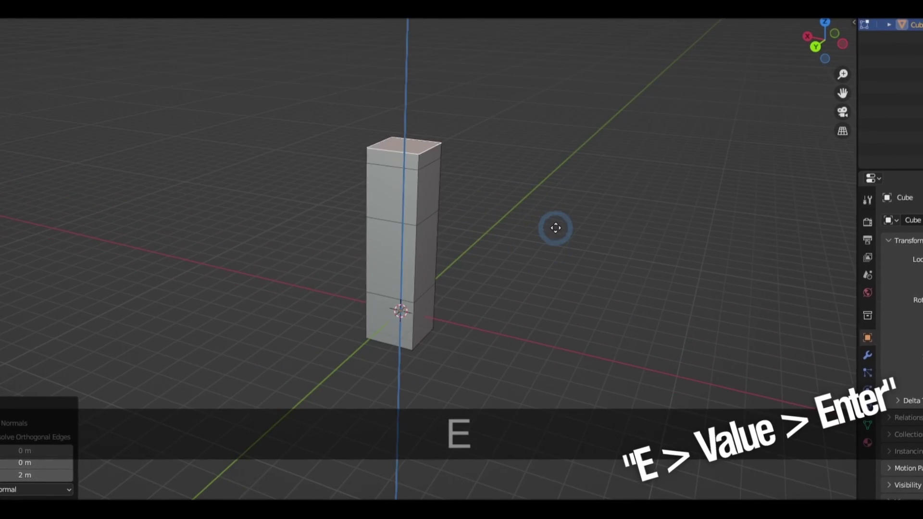
pyautogui.press('KP_1')
pyautogui.press('Return')
# Extrude the top face along Z, snapping its height to the other cube with Ctrl.
pyautogui.hotkey('shift', 'e')
pyautogui.press('e')
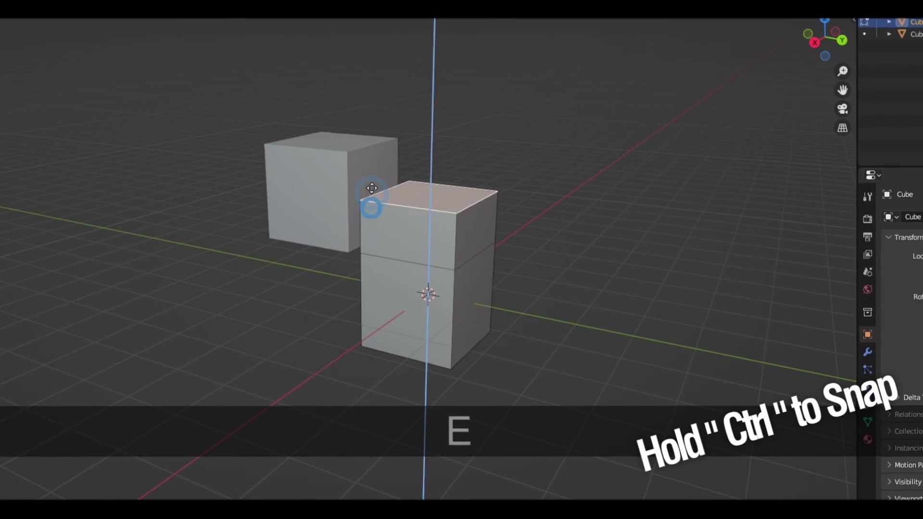
pyautogui.press('ctrl')
pyautogui.click(369, 170)
pyautogui.press('e')
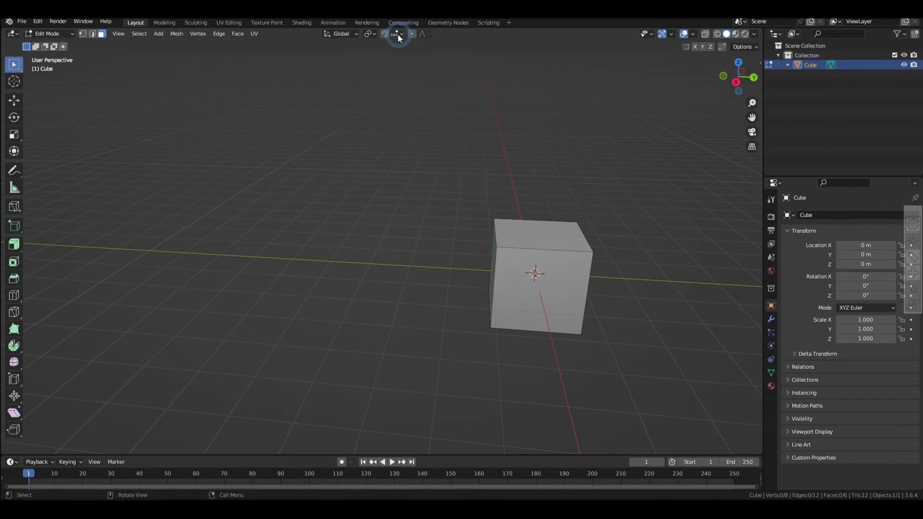
pyautogui.click(395, 36)
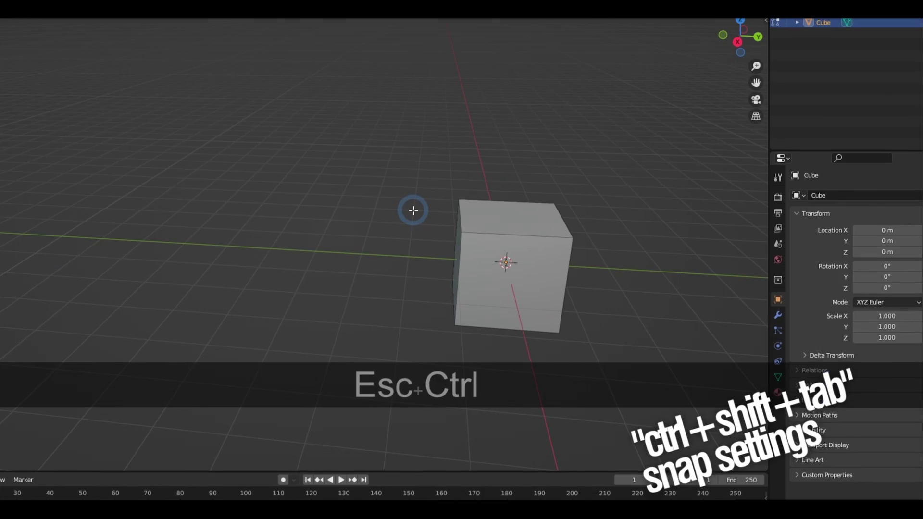
# Extrude the loose edge along Z into a plane, then extrude the plane along X.
pyautogui.hotkey('ctrl', 'shift', 'Tab')
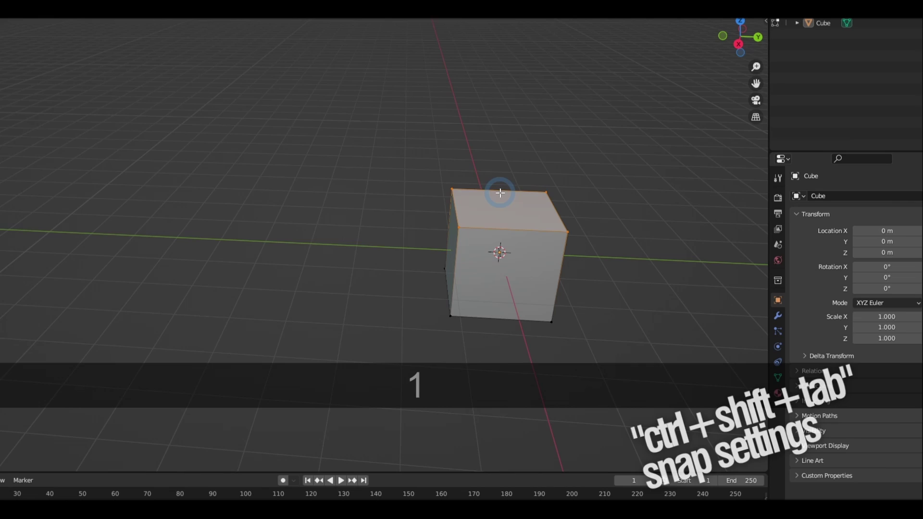
pyautogui.click(454, 186)
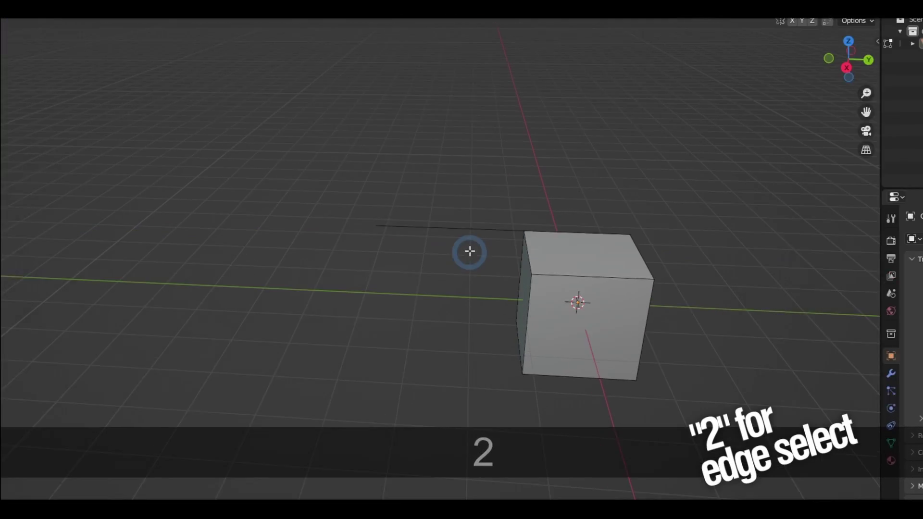
pyautogui.click(474, 211)
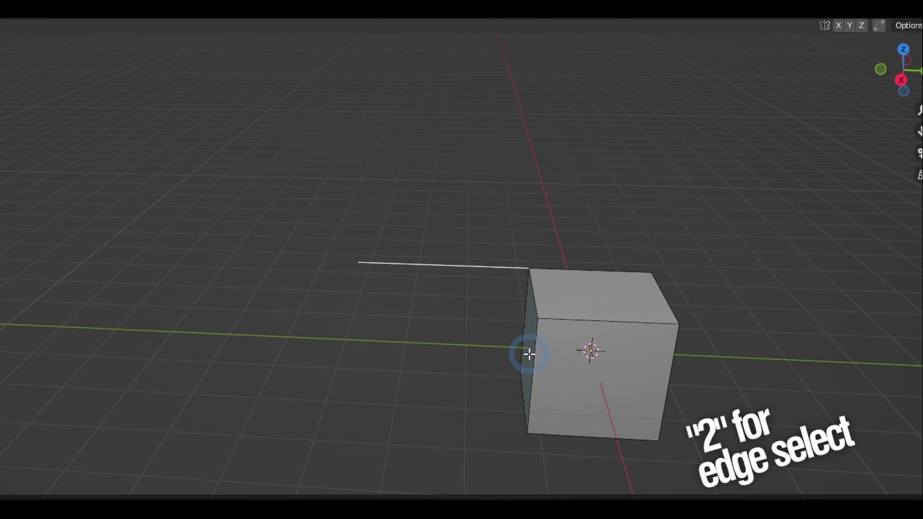
pyautogui.press('e')
pyautogui.press('z')
pyautogui.click(529, 270)
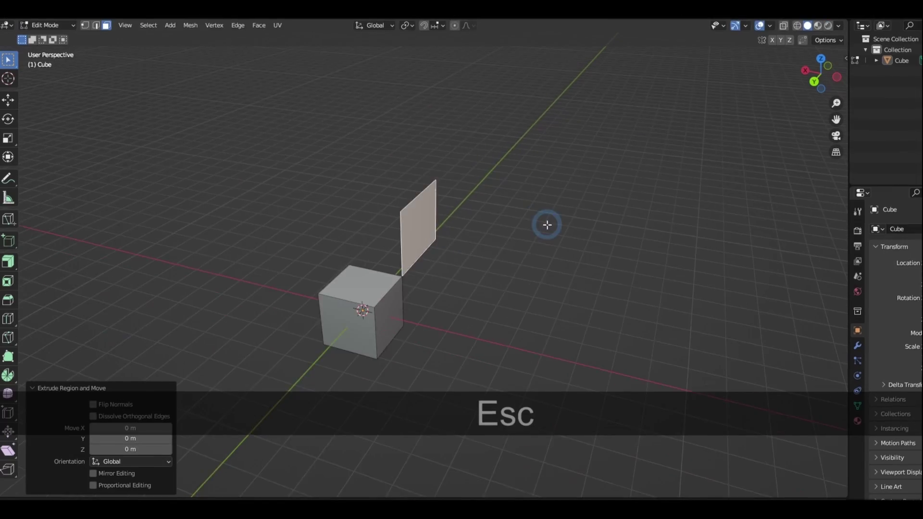
pyautogui.press('e')
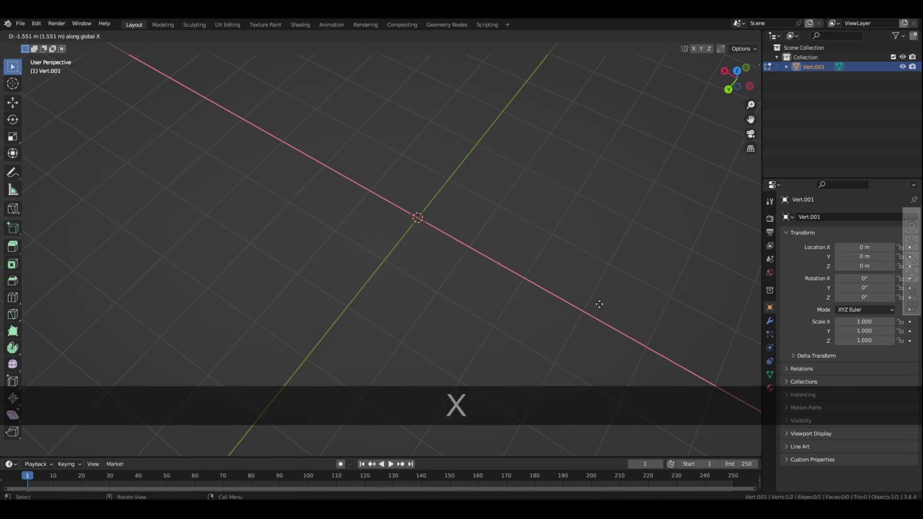
# Extrude the single vertex into a zigzag chain of edges along Z, Y and X.
pyautogui.press('e')
pyautogui.press('z')
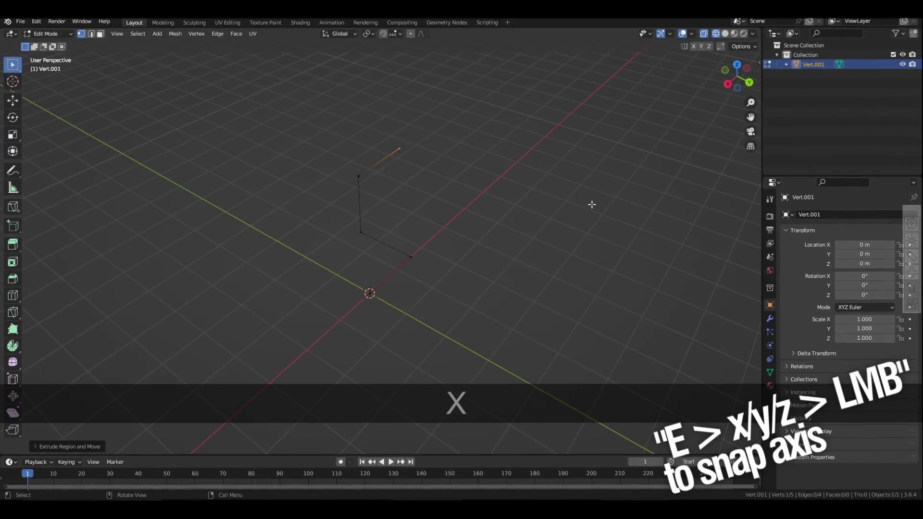
pyautogui.click(594, 207)
pyautogui.press('e')
pyautogui.press('y')
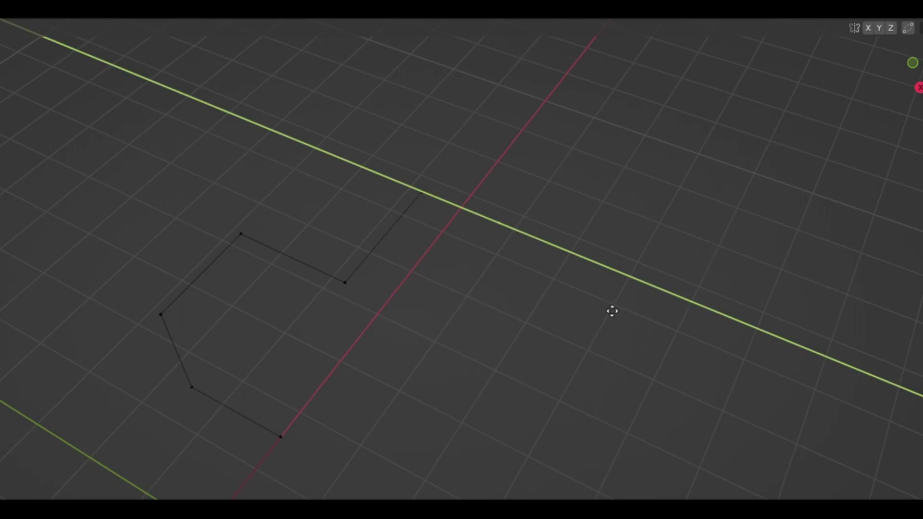
pyautogui.press('e')
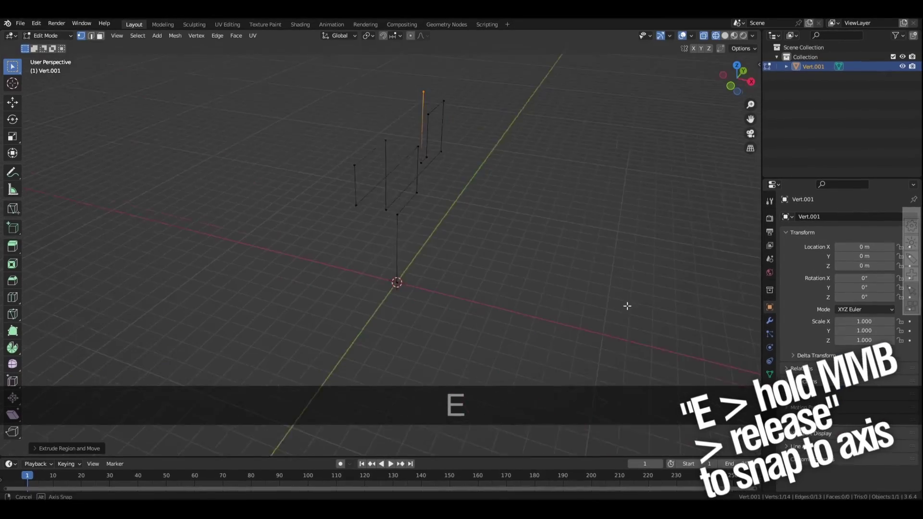
pyautogui.press('x')
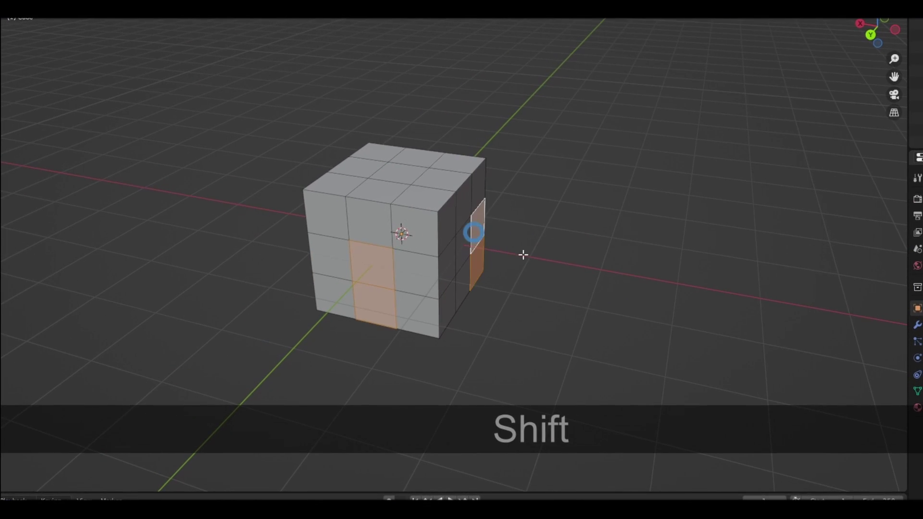
# Extrude the selected faces along their normals, checking the pivot point choices.
pyautogui.hotkey('shift', 'e')
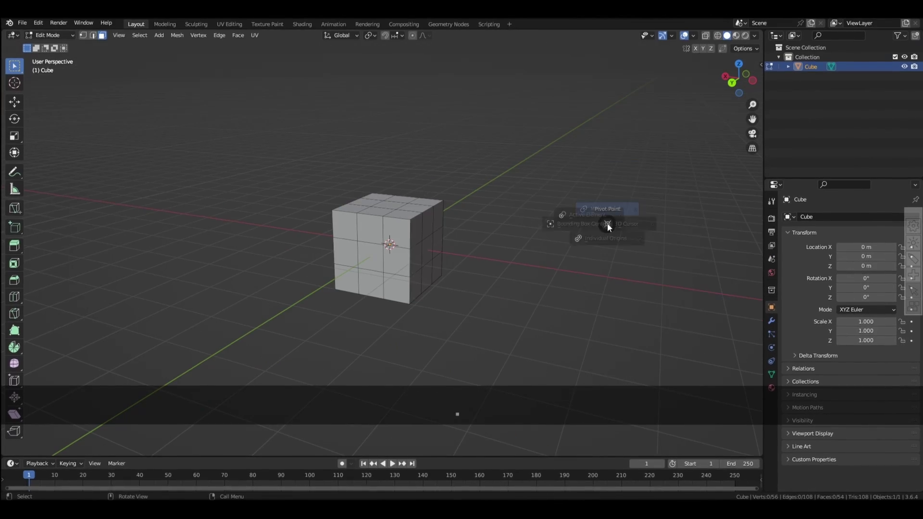
pyautogui.press('.')
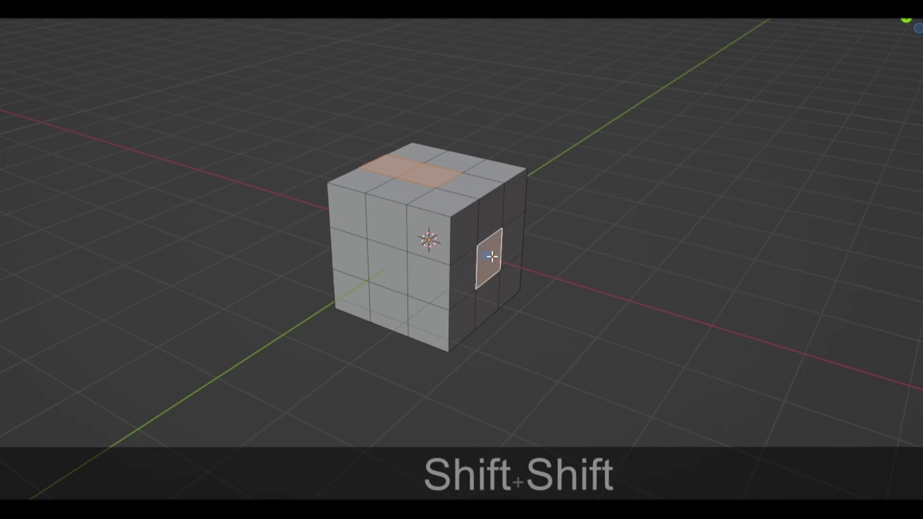
pyautogui.press('e')
# Add three more faces to the selection and extrude them along their normals.
pyautogui.keyDown('shift'); pyautogui.click(323, 297); pyautogui.keyUp('shift')
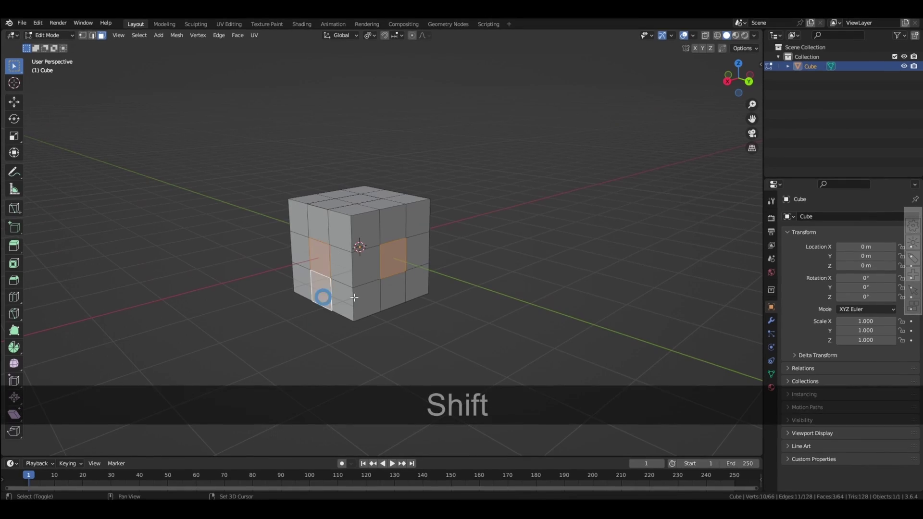
pyautogui.hotkey('shift', 'e')
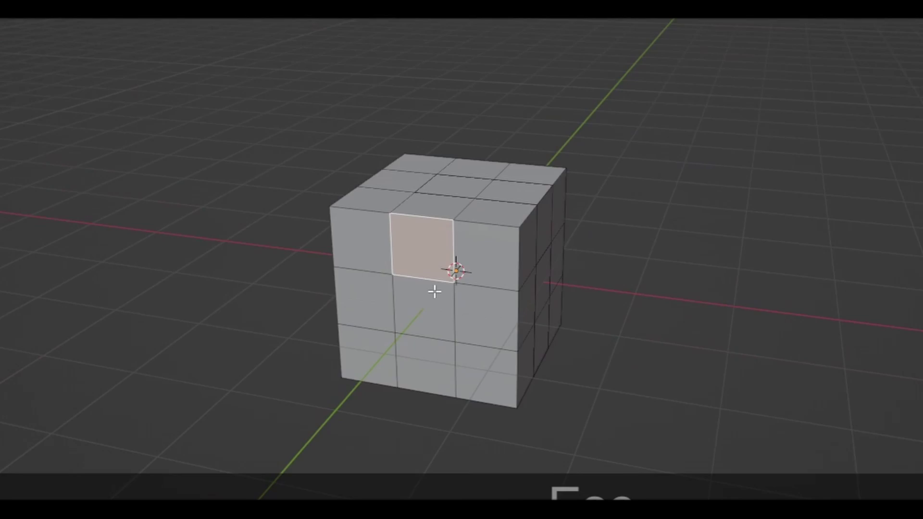
pyautogui.keyDown('shift'); pyautogui.click(418, 298); pyautogui.keyUp('shift')
pyautogui.keyDown('shift'); pyautogui.click(532, 273); pyautogui.keyUp('shift')
pyautogui.hotkey('shift', 'e')
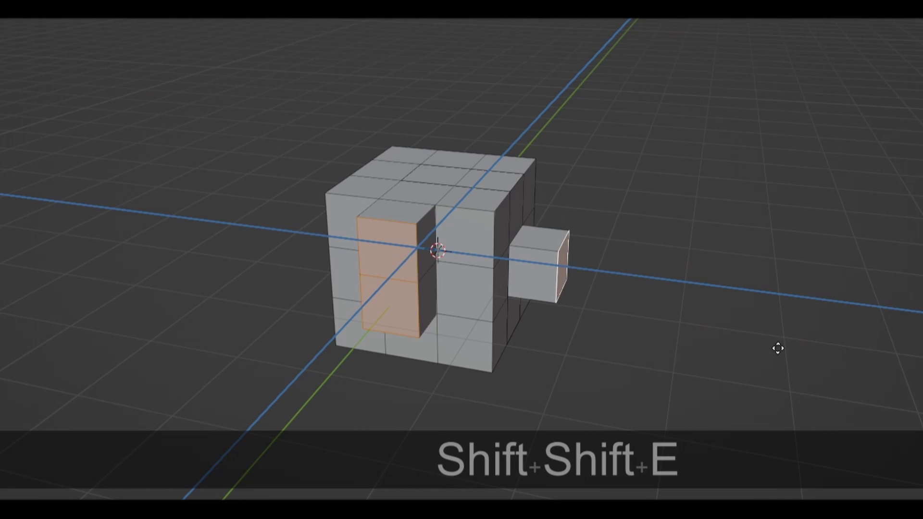
# Start and cancel several extrusions of the top and right faces, leaving duplicate geometry.
pyautogui.press('e')
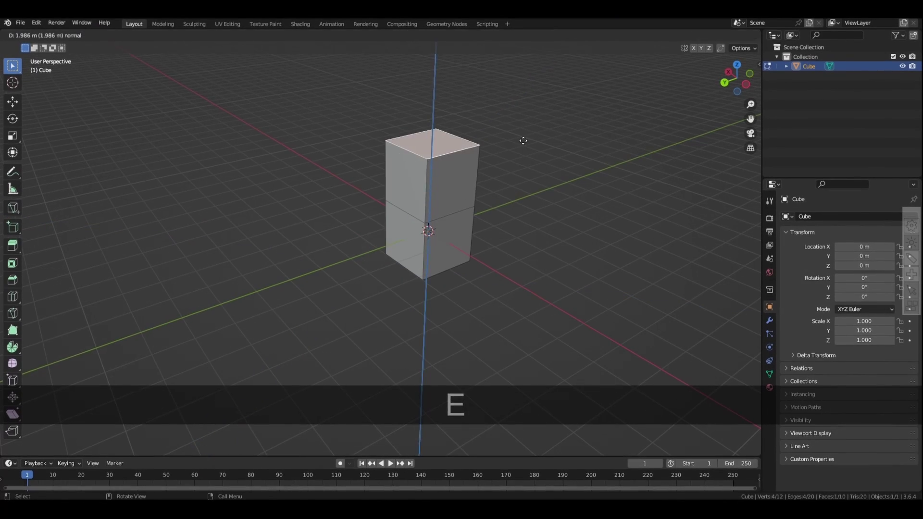
pyautogui.press('Escape')
pyautogui.press('e')
pyautogui.press('Escape')
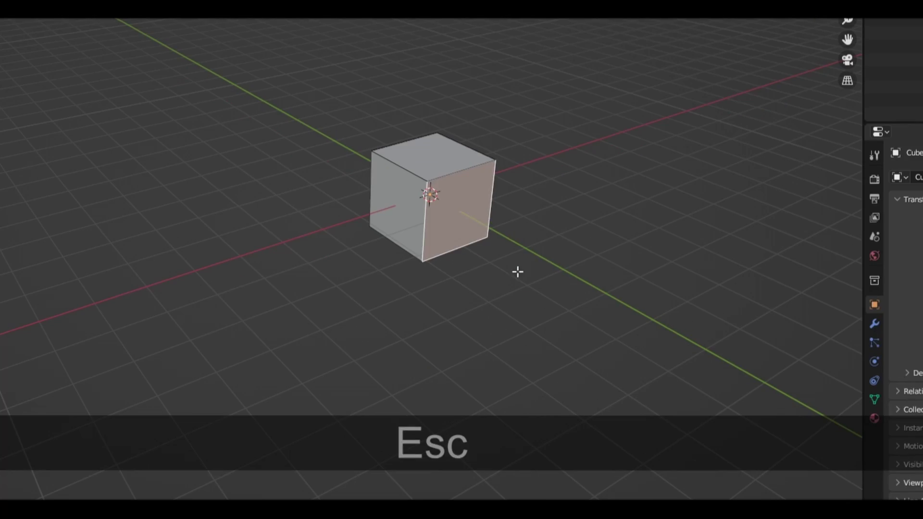
pyautogui.press('e')
pyautogui.press('Escape')
pyautogui.press('e')
pyautogui.press('Escape')
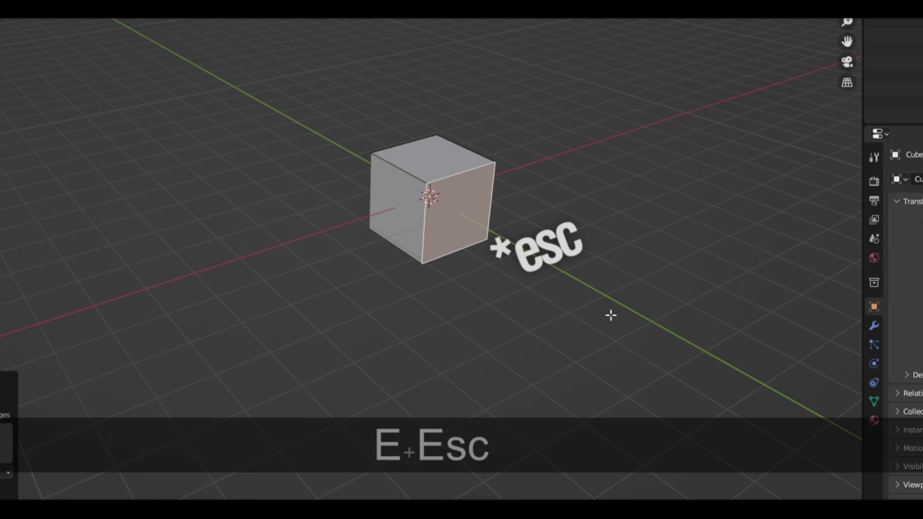
pyautogui.press('e')
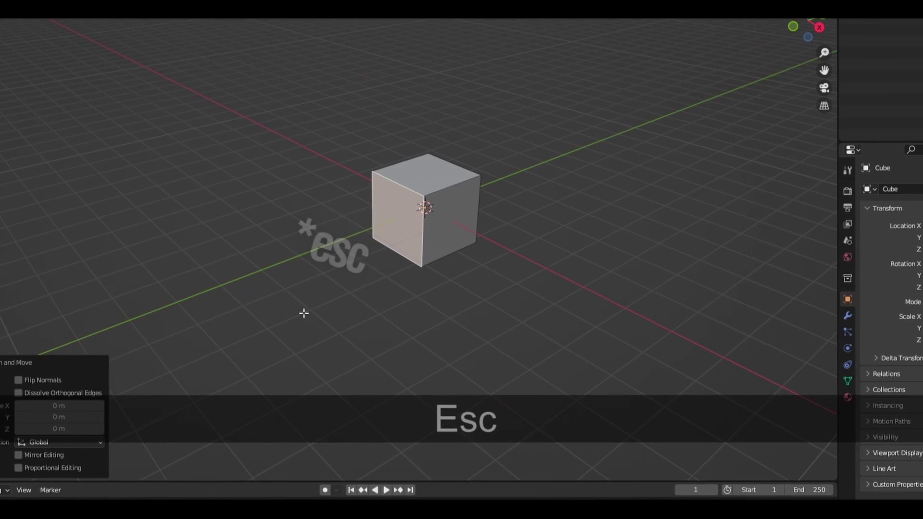
pyautogui.press('Escape')
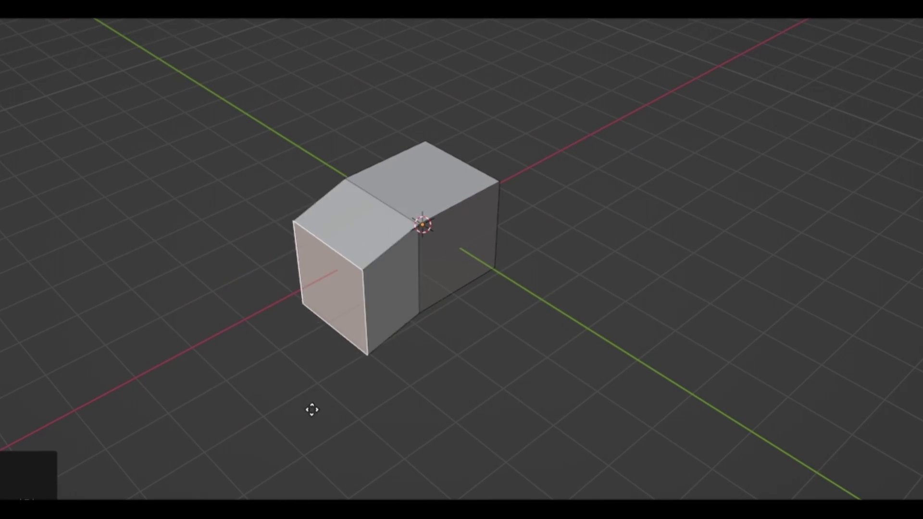
pyautogui.press('Escape')
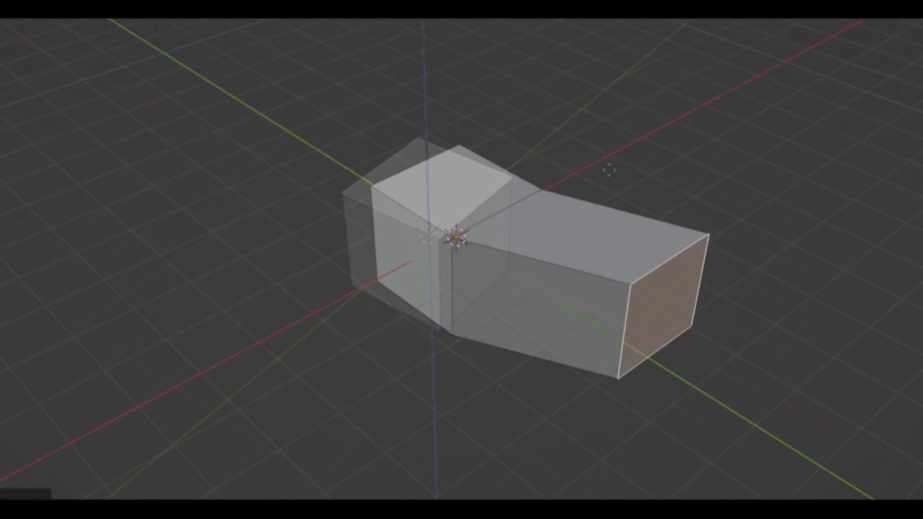
pyautogui.press('e')
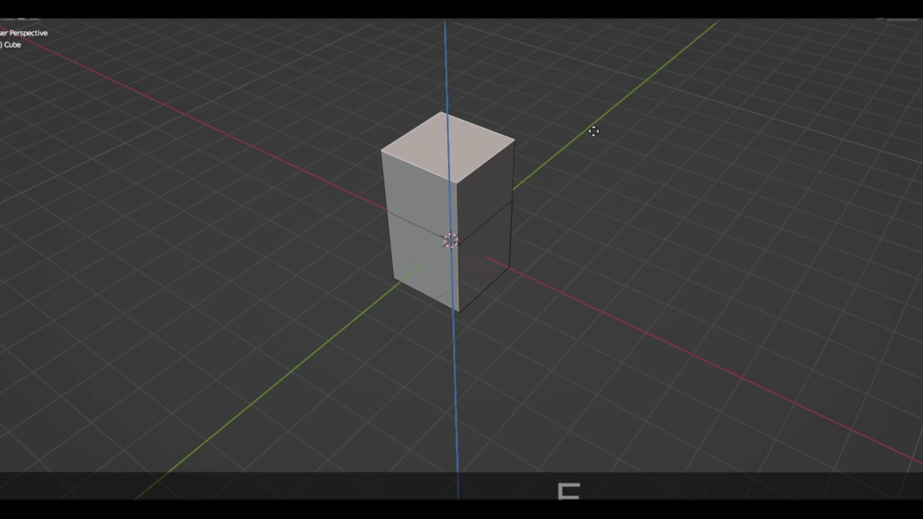
pyautogui.press('g')
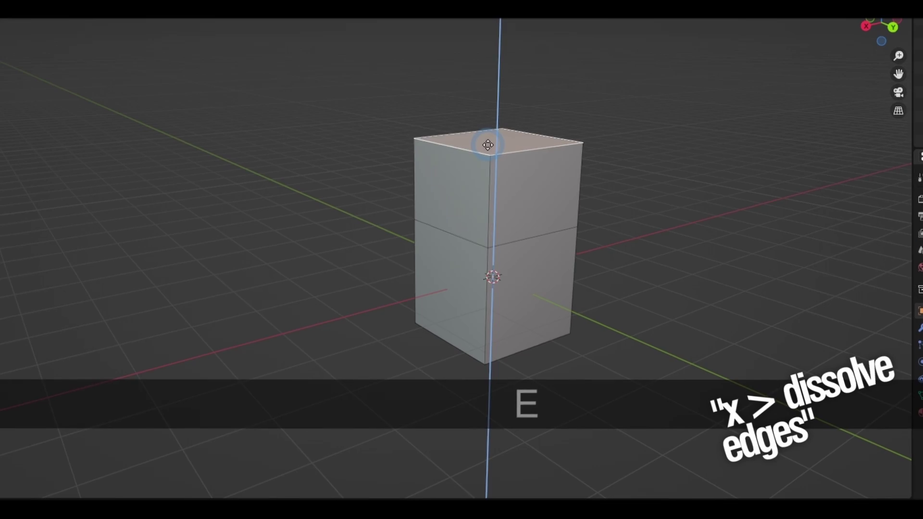
pyautogui.press('Escape')
# Box-select the cube's top vertices and merge them By Distance.
pyautogui.press('x')
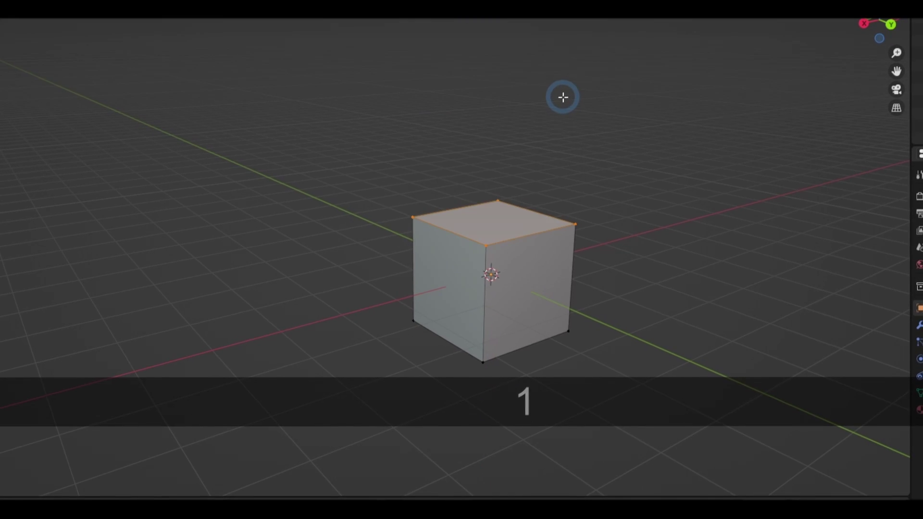
pyautogui.press('w')
pyautogui.moveTo(640, 118); pyautogui.dragTo(285, 269)
pyautogui.press('m')
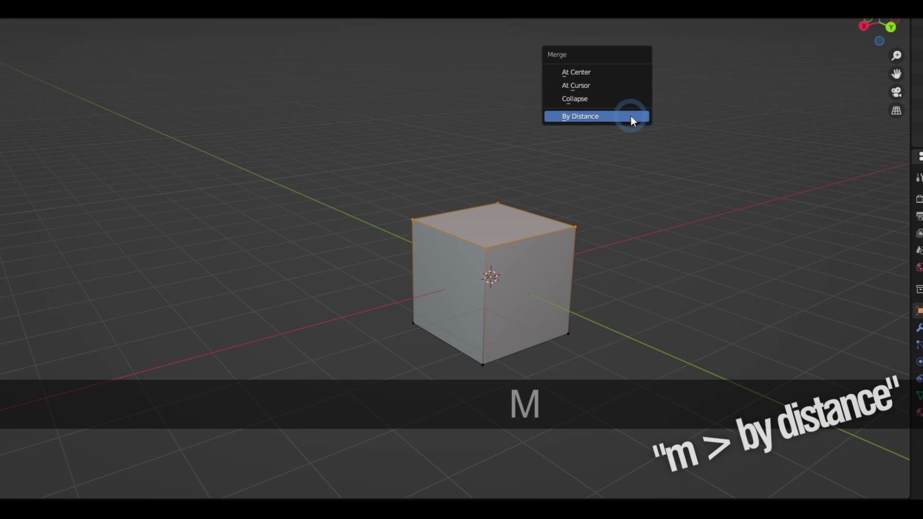
pyautogui.click(631, 116)
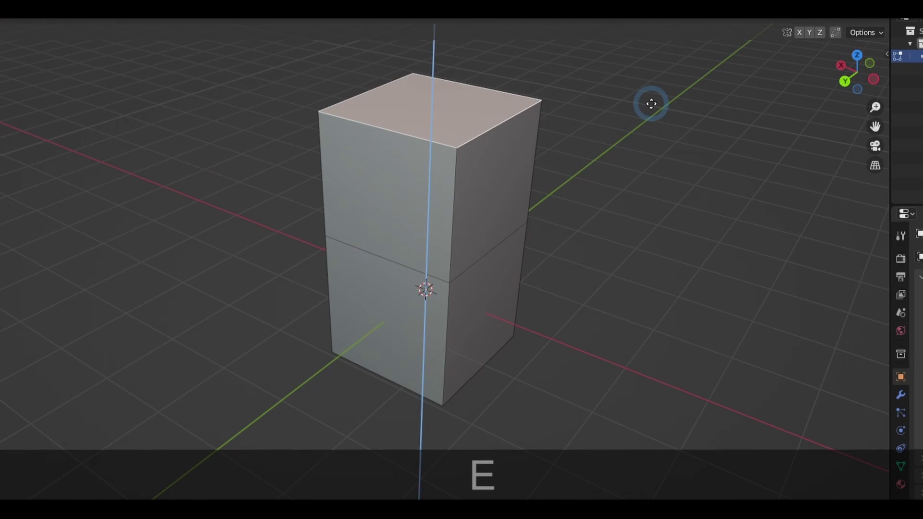
# Extrude and flat-scale the face band, delete the top faces and extrude the open rim.
pyautogui.press('Escape')
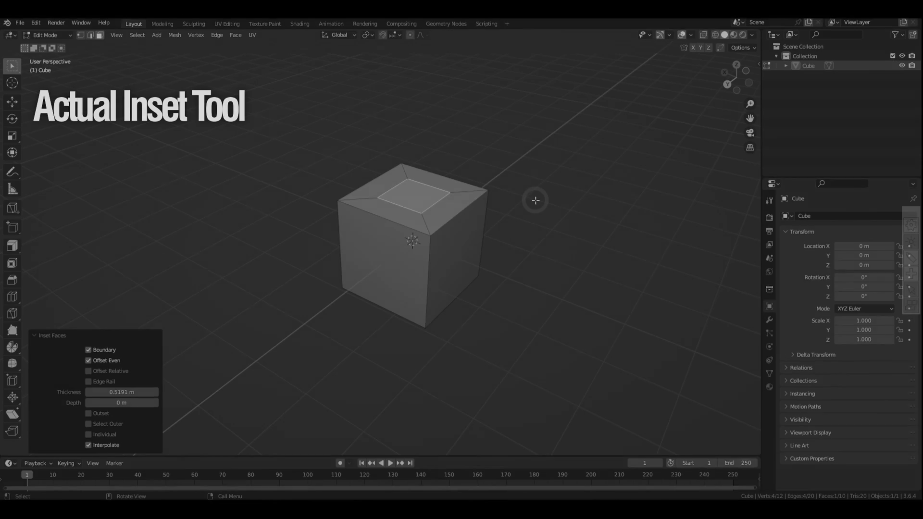
pyautogui.press('e')
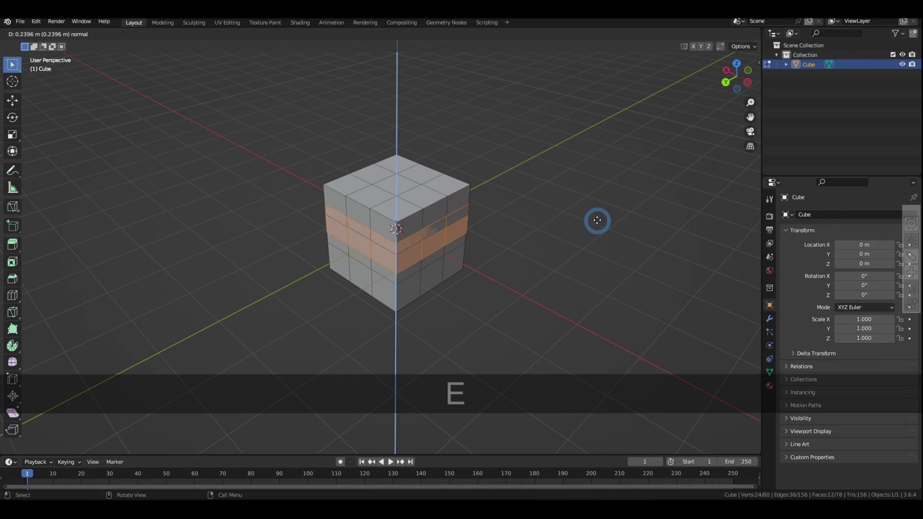
pyautogui.press('Escape')
pyautogui.press('s')
pyautogui.hotkey('shift', 'z')
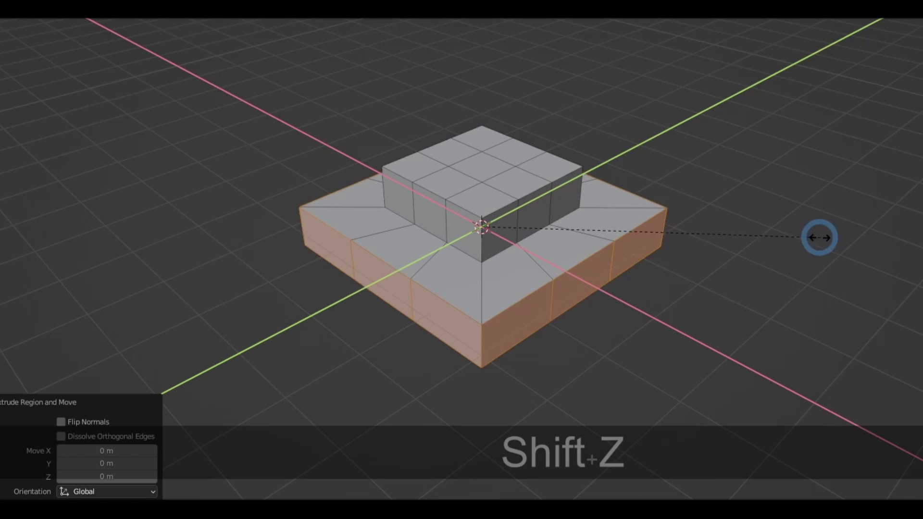
pyautogui.press('x')
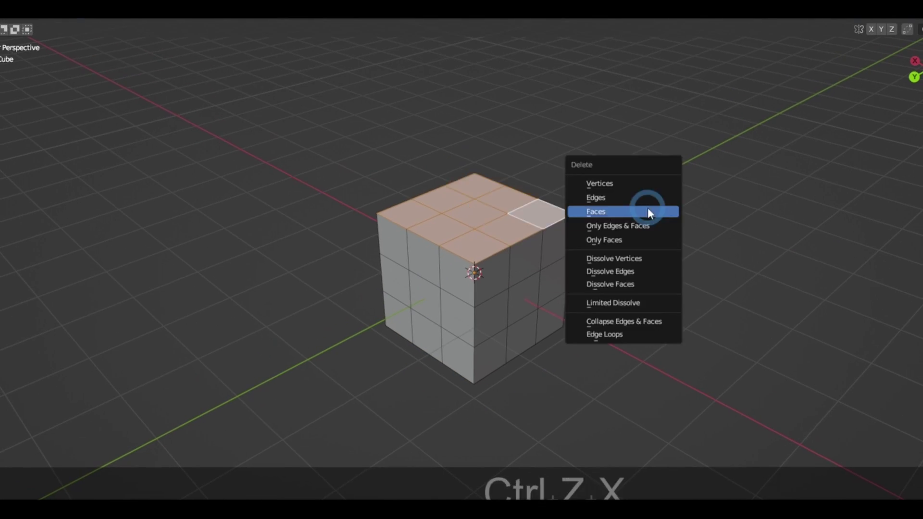
pyautogui.click(644, 209)
pyautogui.press('e')
pyautogui.press('Escape')
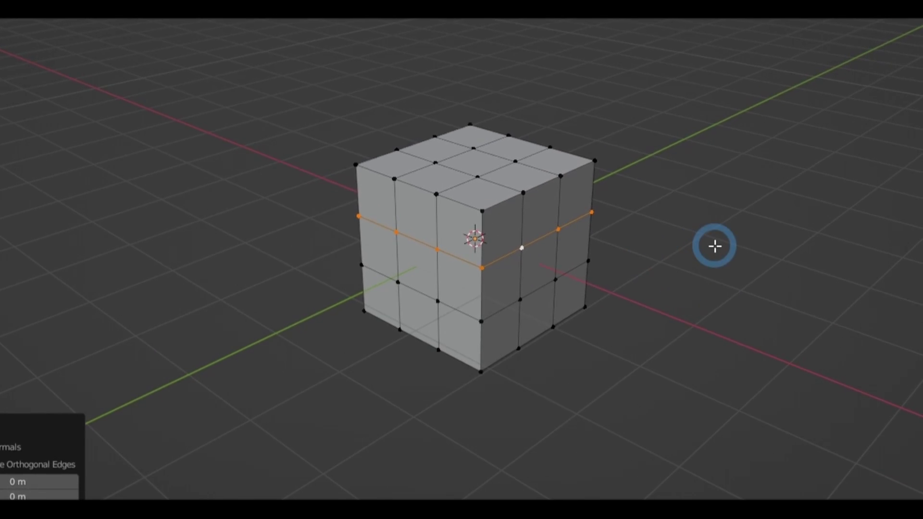
# Undo, then scale the selected edge loop outward to 2.106.
pyautogui.hotkey('ctrl', 'z')
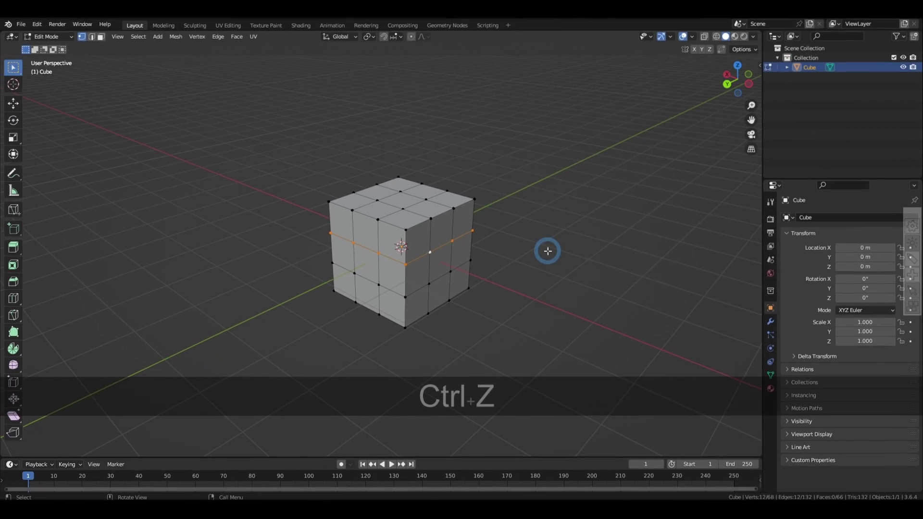
pyautogui.press('s')
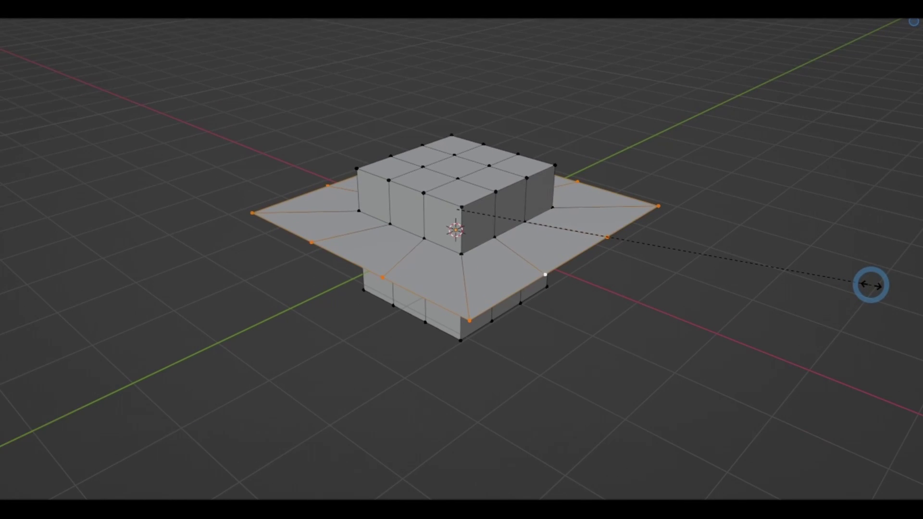
pyautogui.click(705, 287)
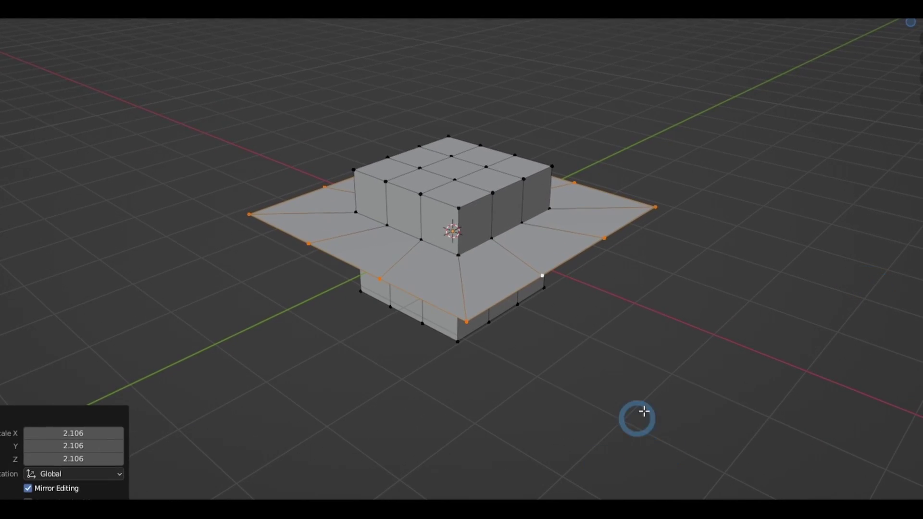
# Extrude the top face in place, toggle its normal direction, then extrude a face inward.
pyautogui.press('e')
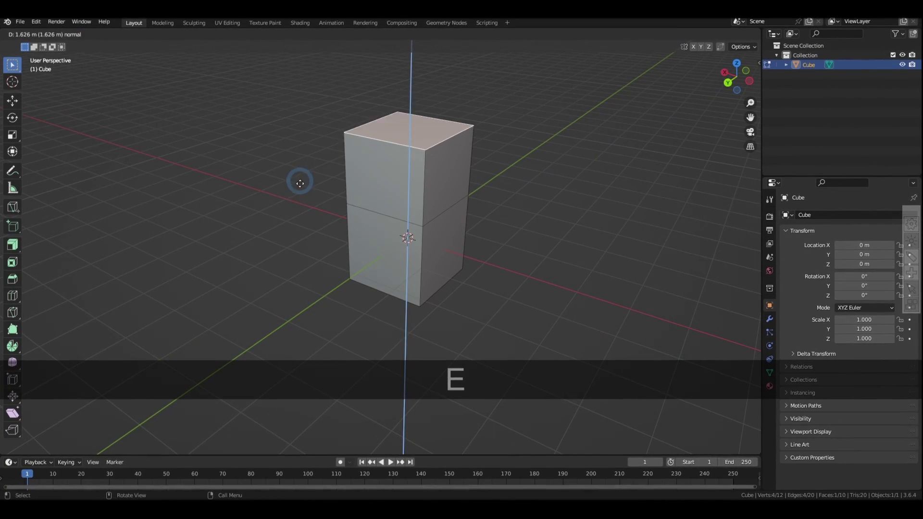
pyautogui.press('Escape')
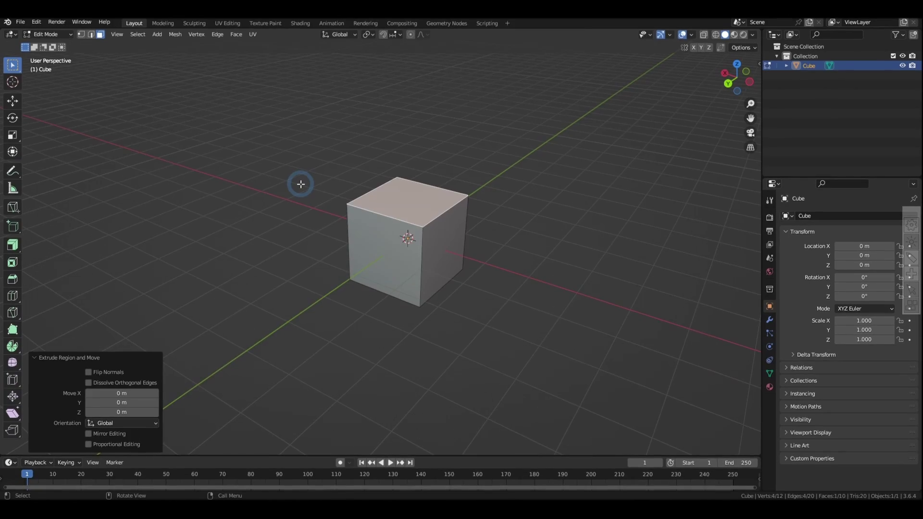
pyautogui.click(89, 372)
pyautogui.click(89, 372)
pyautogui.click(89, 372)
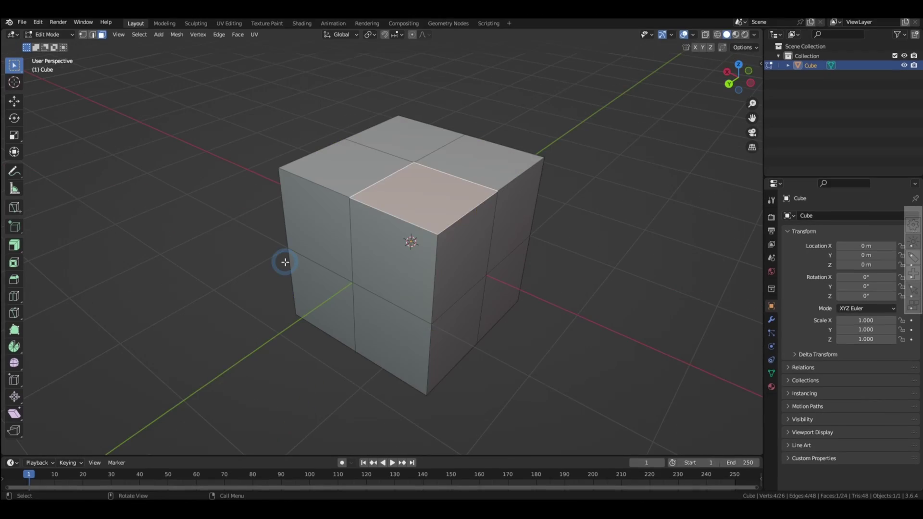
pyautogui.press('e')
pyautogui.click(282, 299)
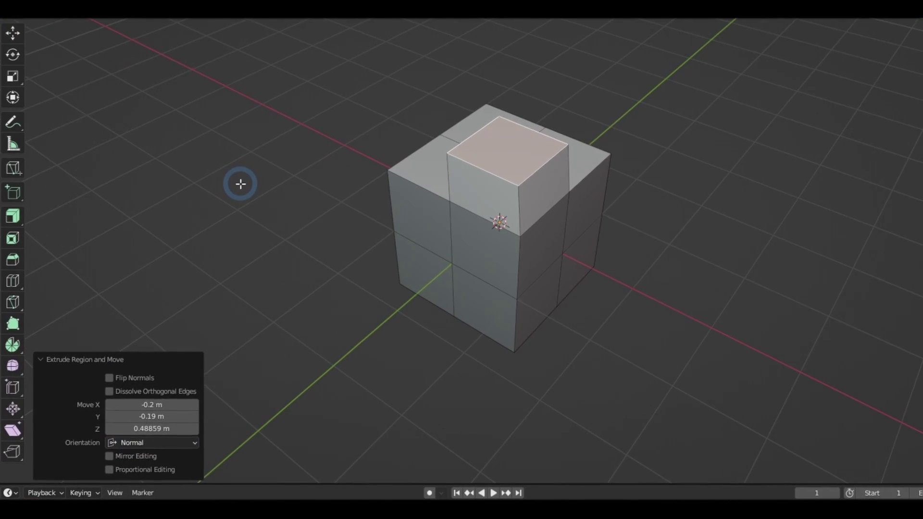
# Set the last extrusion's Z offset to 0.61859 m in the F9 panel and deselect.
pyautogui.click(194, 221)
pyautogui.press('F9')
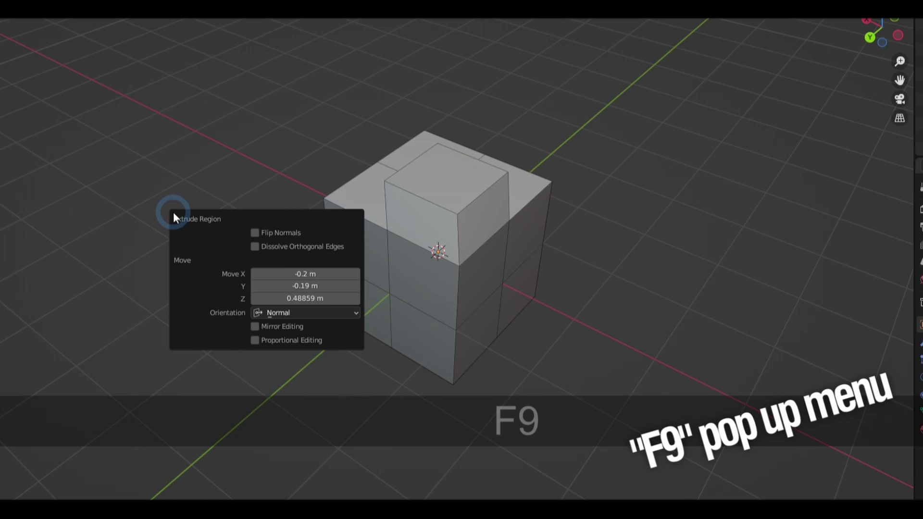
pyautogui.moveTo(296, 286); pyautogui.dragTo(529, 288)
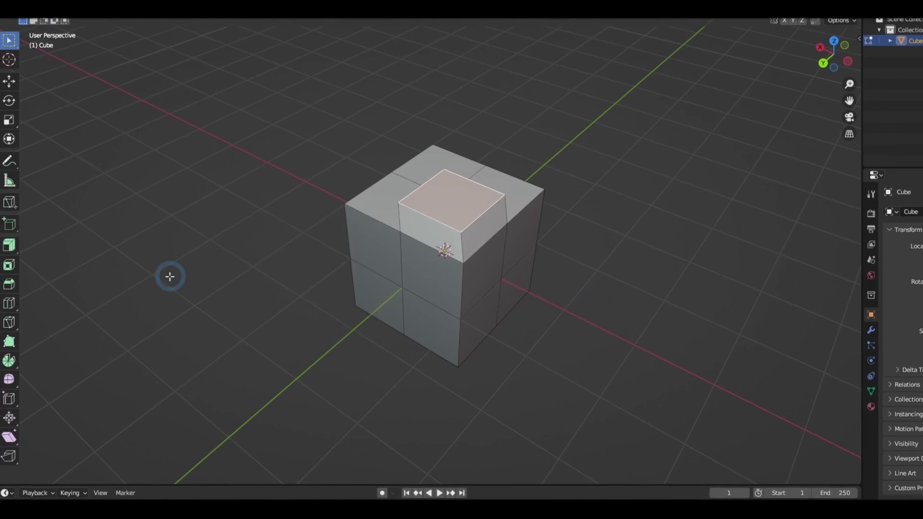
pyautogui.click(92, 258)
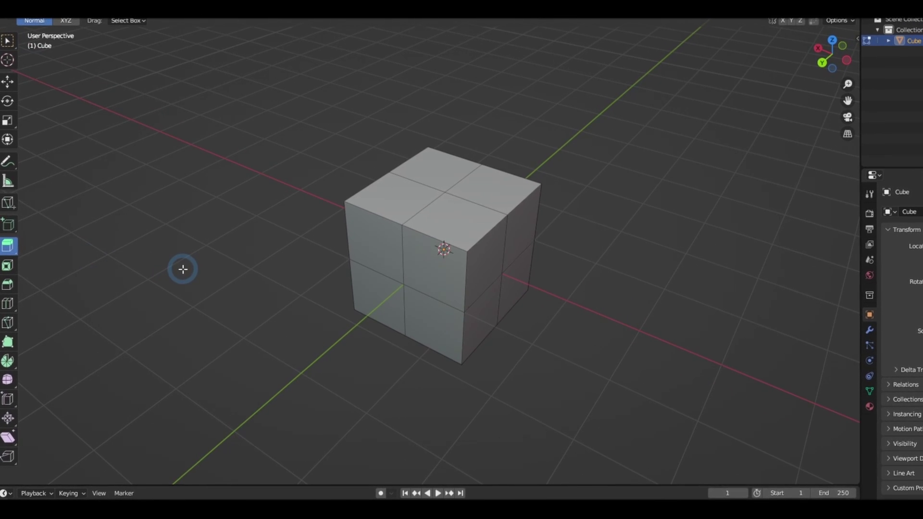
# Use the Extrude Region tool to pull the top-left face up about 1 m and another sideways.
pyautogui.press('t')
pyautogui.press('t')
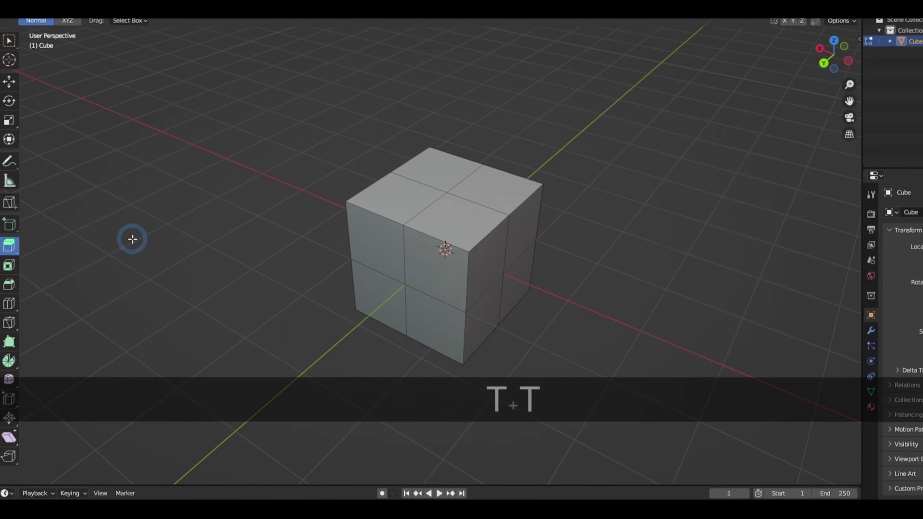
pyautogui.press('t')
pyautogui.press('t')
pyautogui.press('t')
pyautogui.press('t')
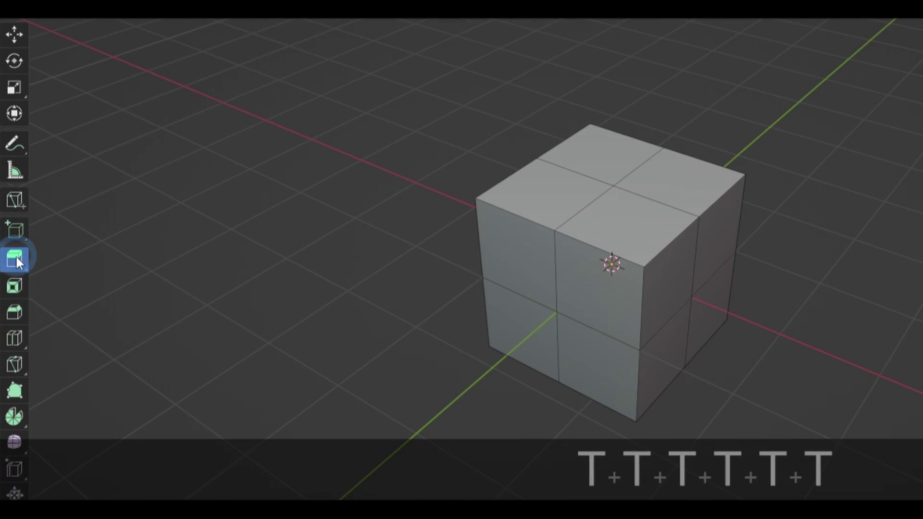
pyautogui.click(397, 195)
pyautogui.moveTo(393, 153); pyautogui.dragTo(309, 202)
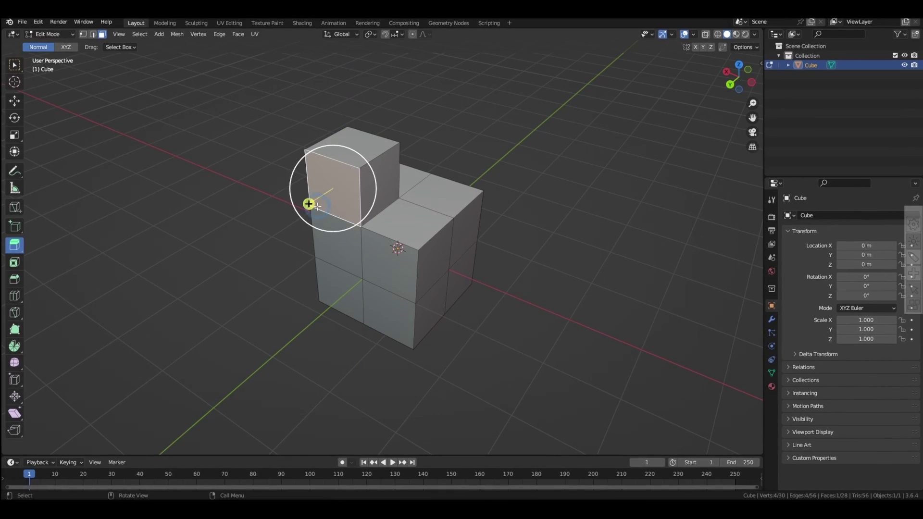
pyautogui.moveTo(309, 202); pyautogui.dragTo(258, 227, button='middle')
pyautogui.moveTo(258, 226); pyautogui.dragTo(268, 230)
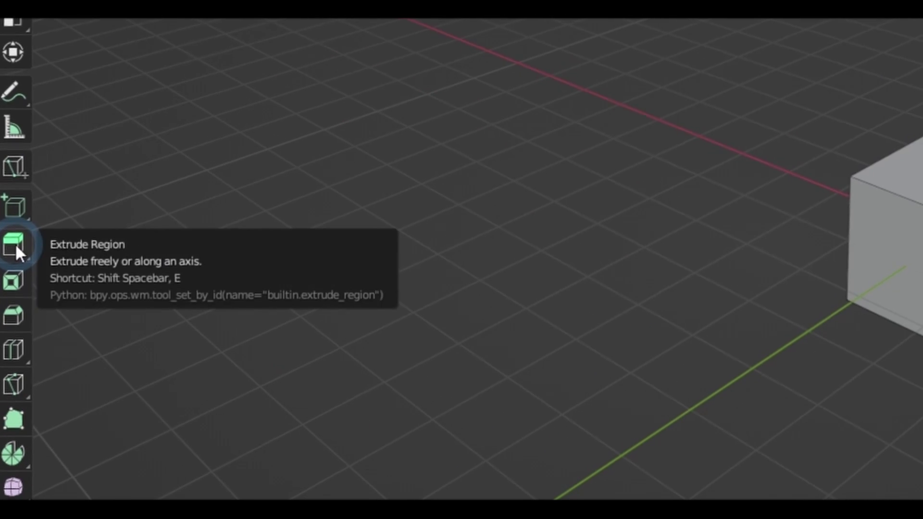
# Browse the extrude tool variants, then select the cube's left face for Alt+E extrusion.
pyautogui.click(14, 246)
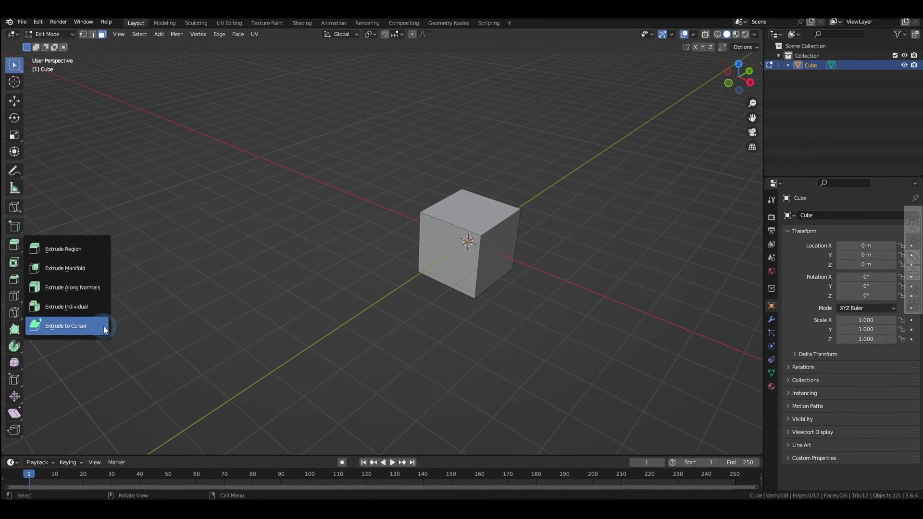
pyautogui.press('Escape')
pyautogui.click(370, 229)
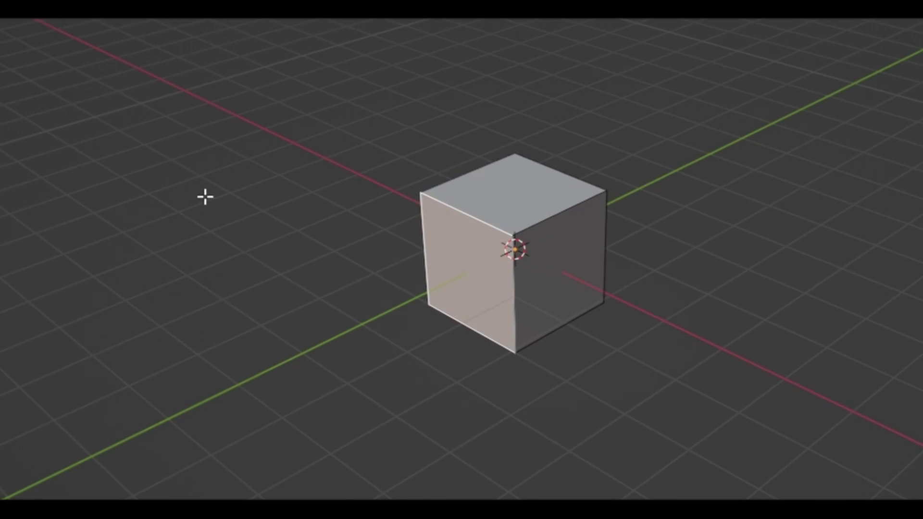
pyautogui.hotkey('alt', 'e')
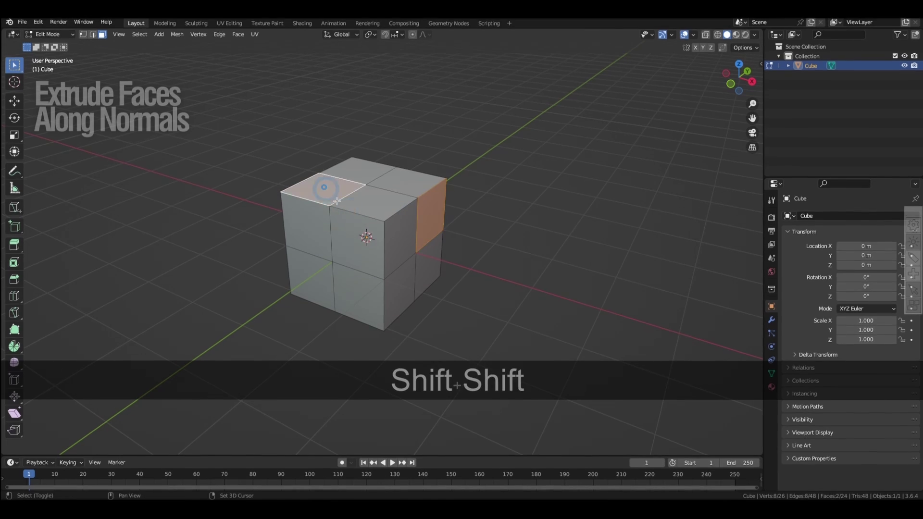
# Extrude the two selected faces along their normals.
pyautogui.hotkey('alt', 'e')
pyautogui.click(193, 202)
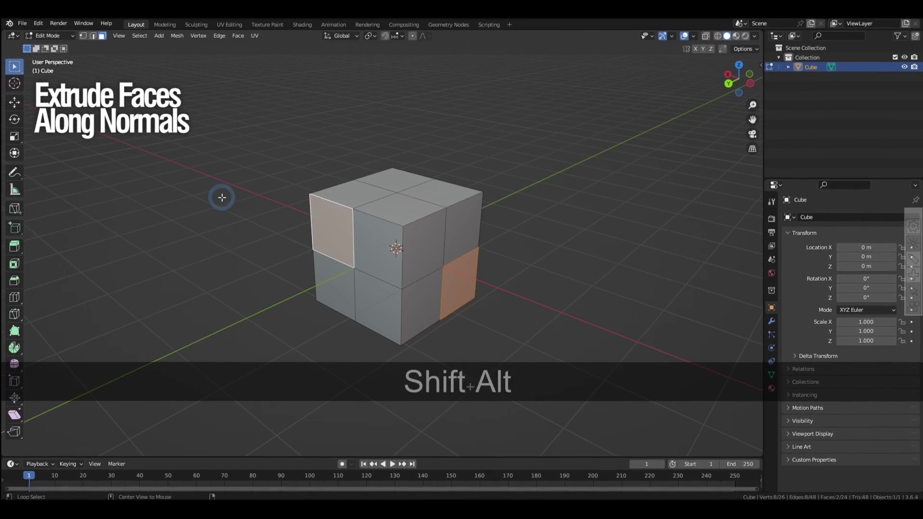
pyautogui.hotkey('shift', 'alt', 'e')
pyautogui.click(264, 198)
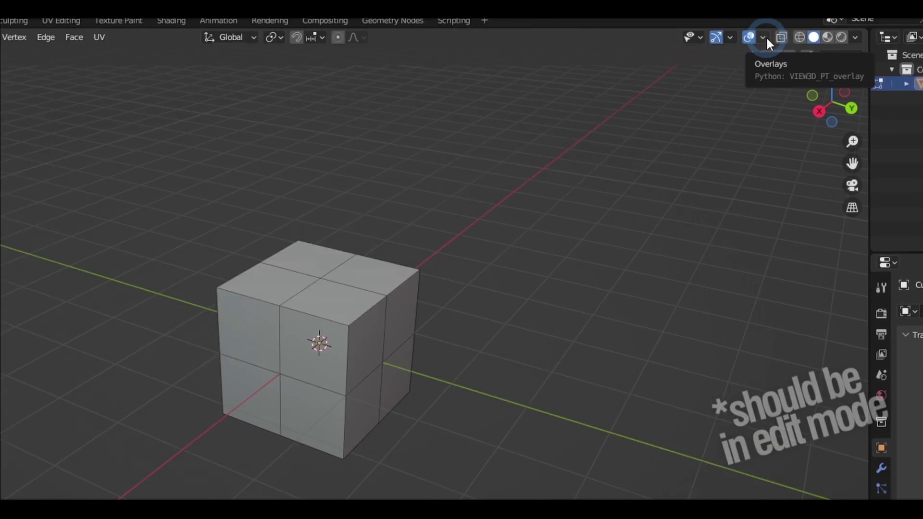
# Show vertex and split normals in Viewport Overlays and enlarge the normals to 74 px.
pyautogui.click(763, 37)
pyautogui.click(588, 449)
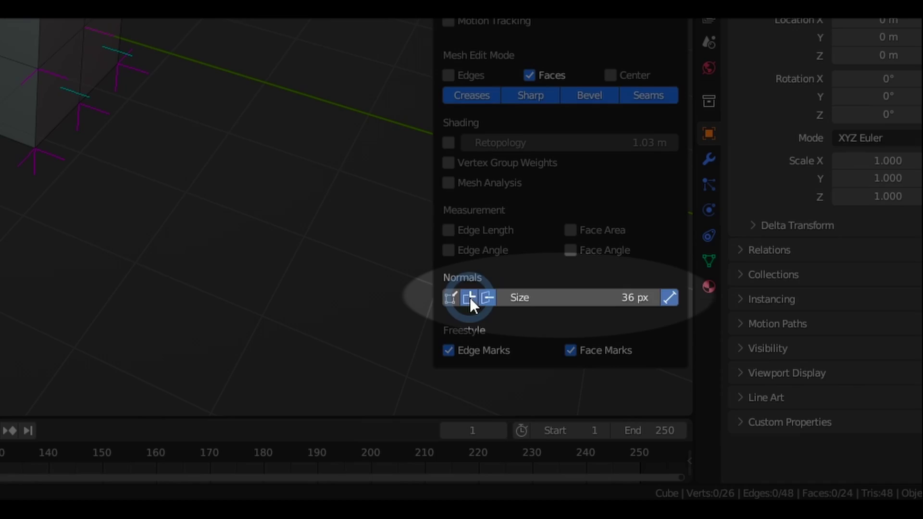
pyautogui.click(590, 450)
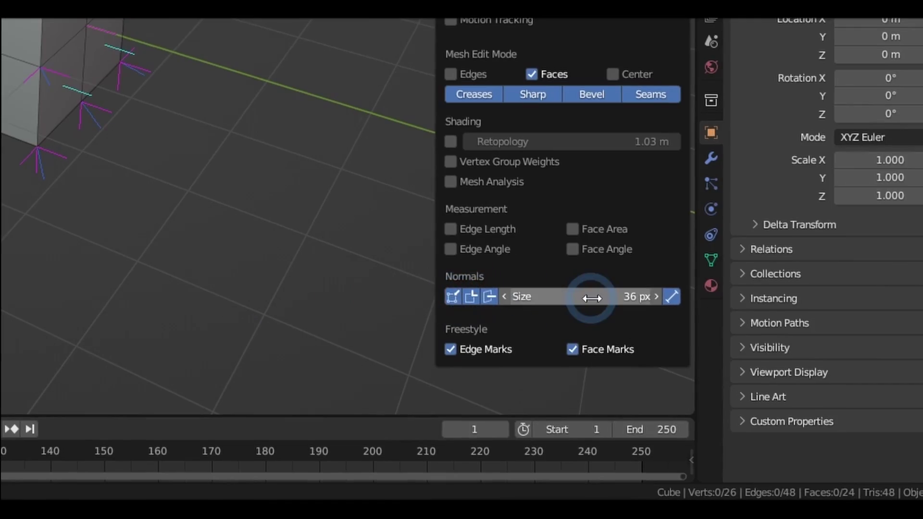
pyautogui.moveTo(593, 296); pyautogui.dragTo(639, 296)
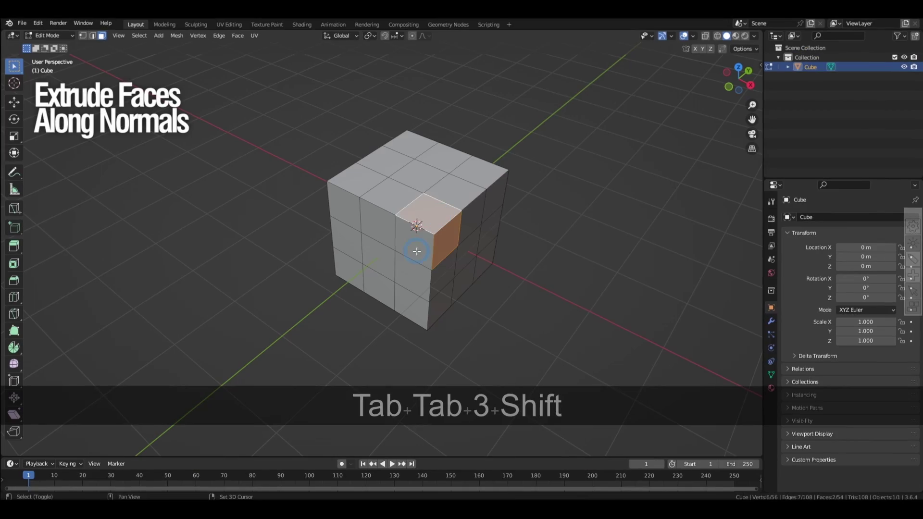
# Undo the previous extrusion and extrude the selected faces along their normals again.
pyautogui.hotkey('ctrl', 'z')
pyautogui.hotkey('alt', 'e')
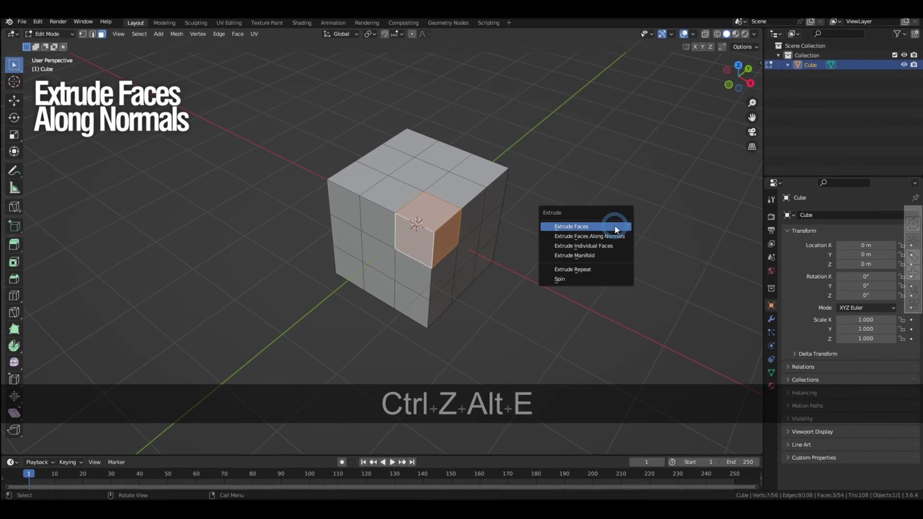
pyautogui.click(614, 226)
pyautogui.click(587, 218)
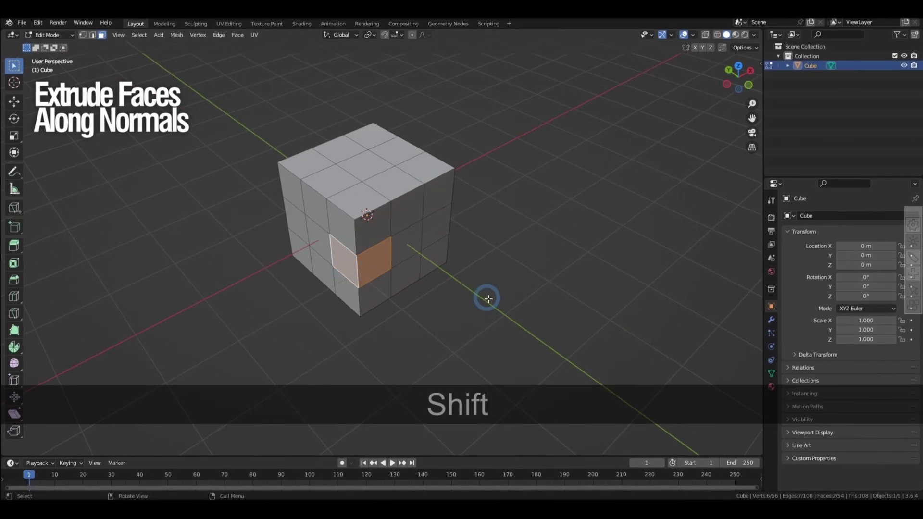
pyautogui.hotkey('alt', 'e')
pyautogui.click(456, 315)
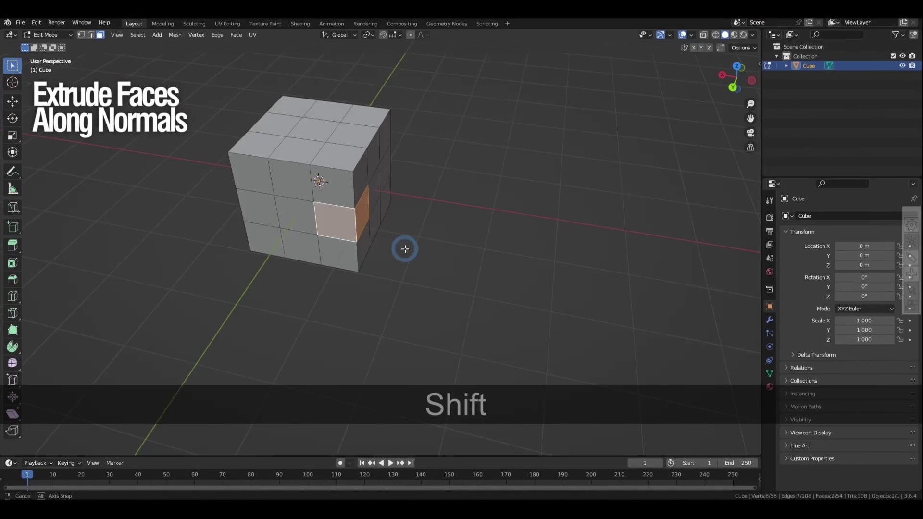
# Extrude the face along its normal with an even 0.479 m offset.
pyautogui.hotkey('alt', 'e')
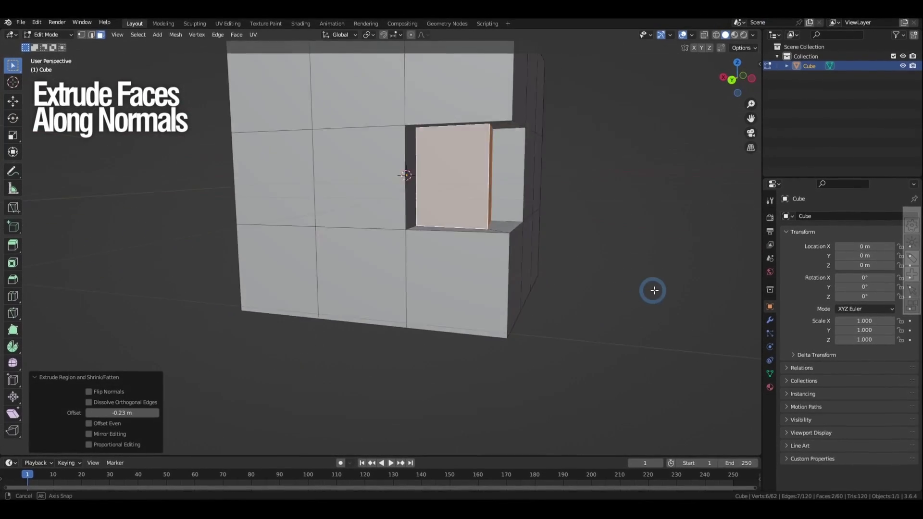
pyautogui.moveTo(651, 291); pyautogui.dragTo(646, 262, button='middle')
pyautogui.scroll(-5, 645, 262)
pyautogui.moveTo(121, 412); pyautogui.dragTo(130, 411)
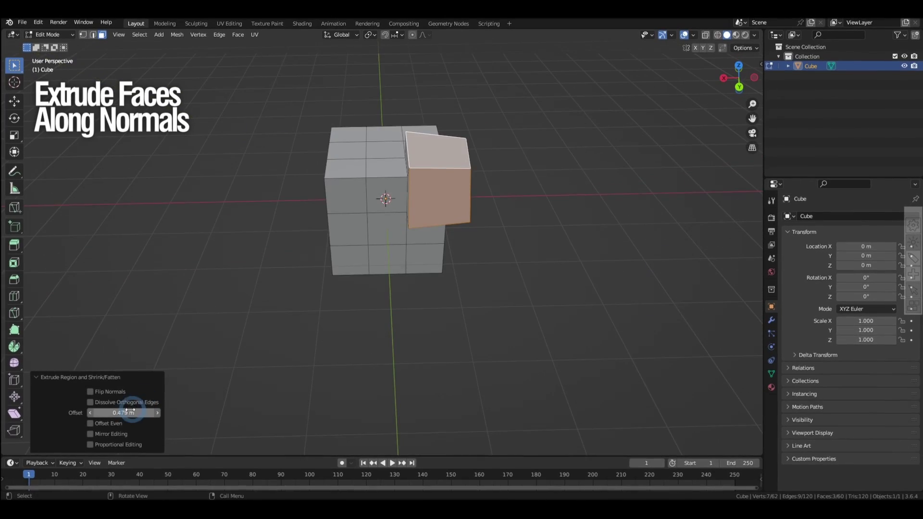
pyautogui.click(94, 423)
pyautogui.moveTo(409, 337); pyautogui.dragTo(391, 290, button='middle')
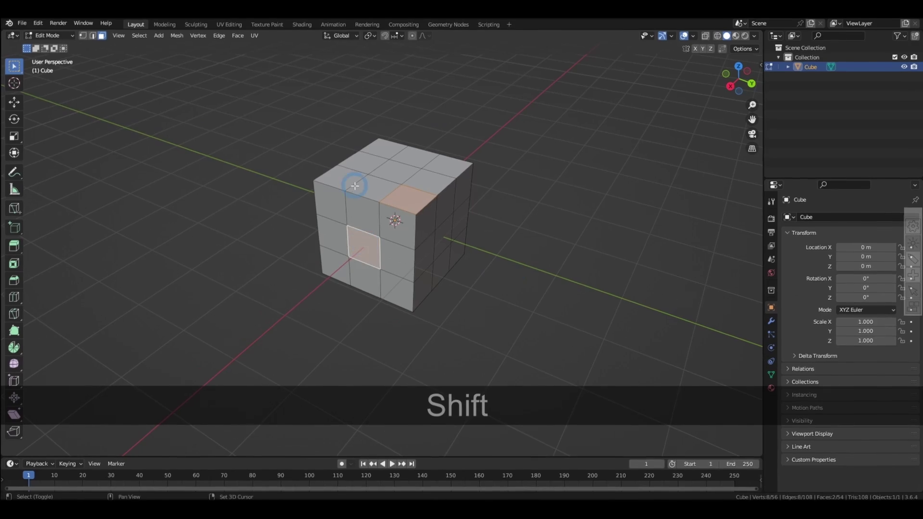
# Extrude the selected faces as Individual Faces.
pyautogui.hotkey('alt', 'e')
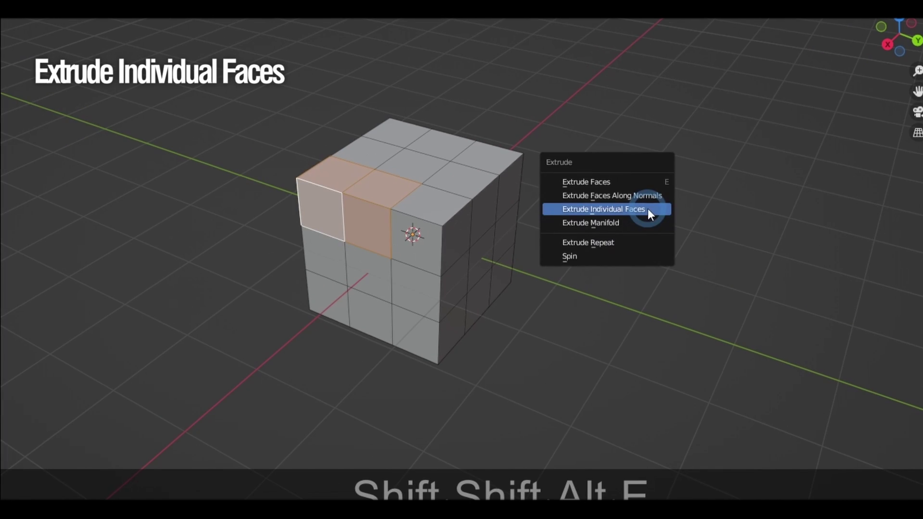
pyautogui.click(646, 212)
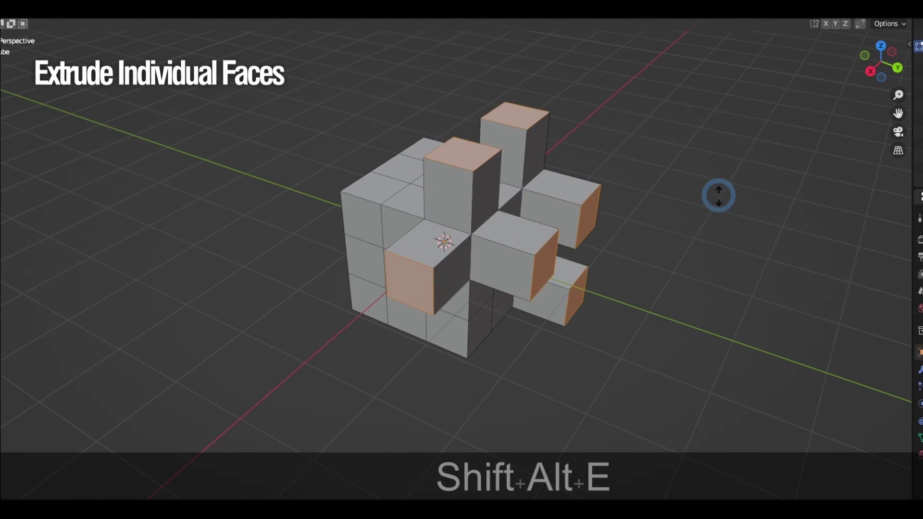
pyautogui.click(828, 392)
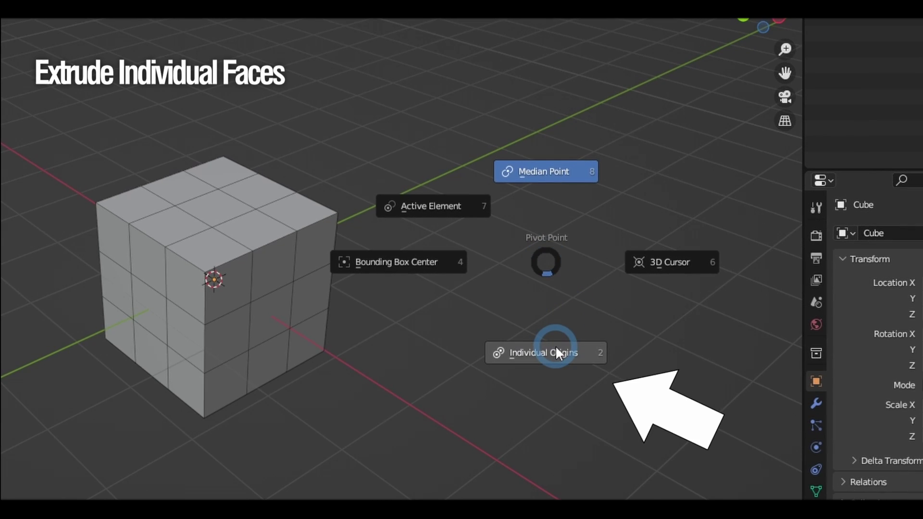
# Set the pivot to Individual Origins, add more right-side faces and extrude them individually.
pyautogui.click(555, 345)
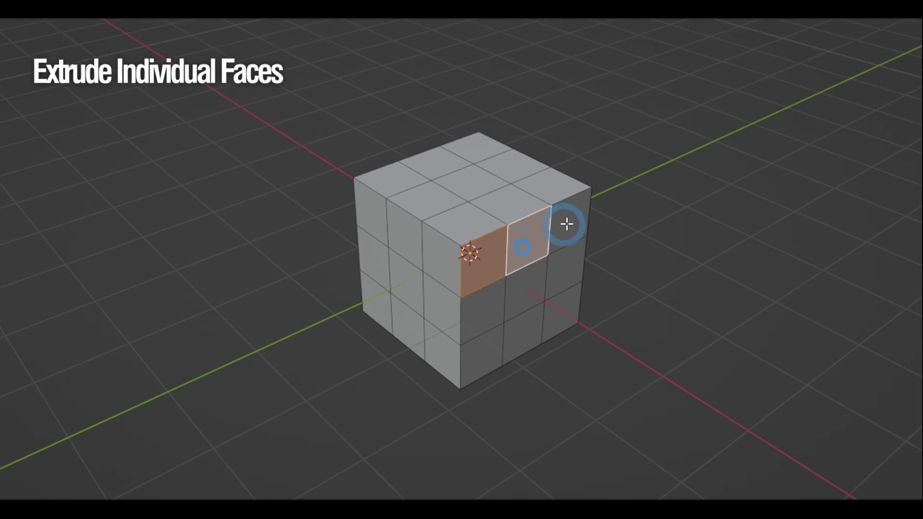
pyautogui.keyDown('shift'); pyautogui.click(519, 297); pyautogui.keyUp('shift')
pyautogui.keyDown('shift'); pyautogui.click(538, 322); pyautogui.keyUp('shift')
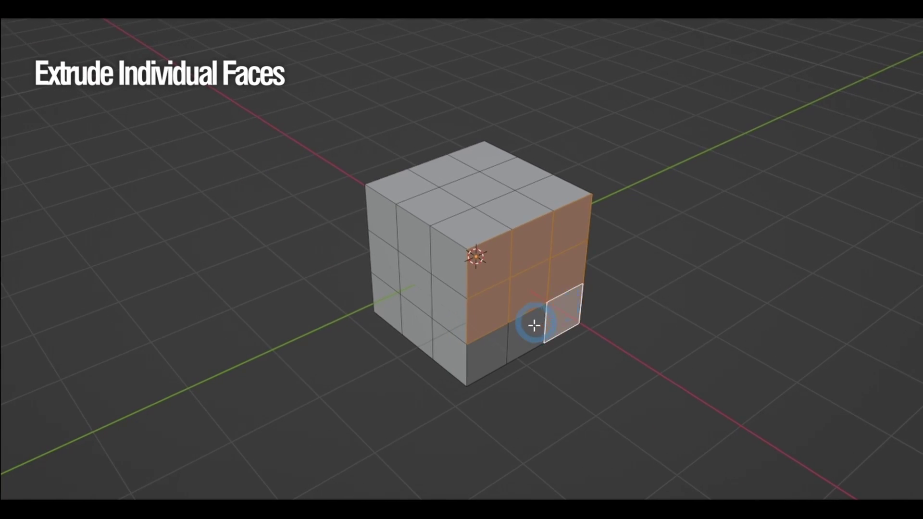
pyautogui.hotkey('alt', 'e')
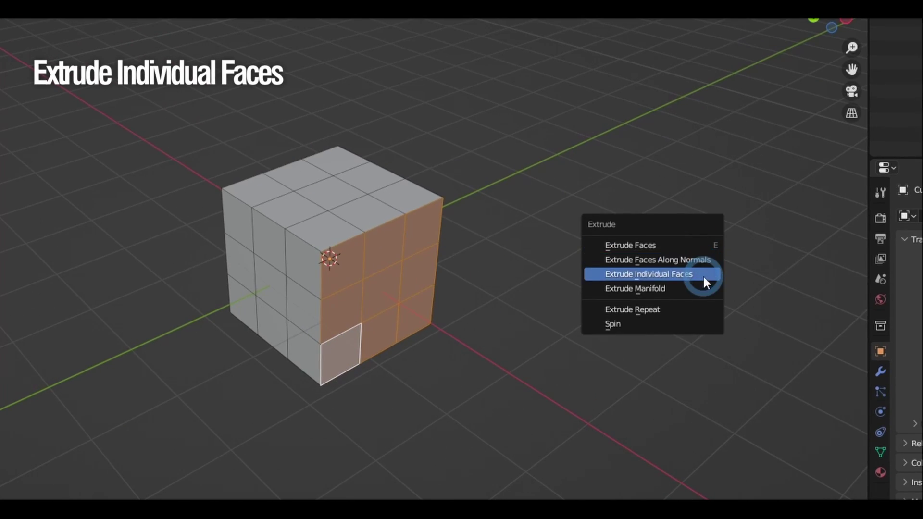
pyautogui.click(704, 279)
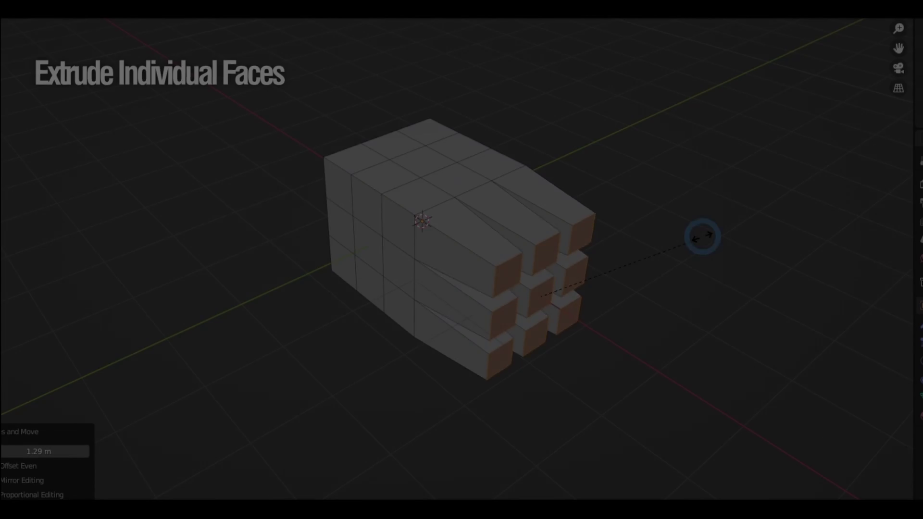
pyautogui.press('Escape')
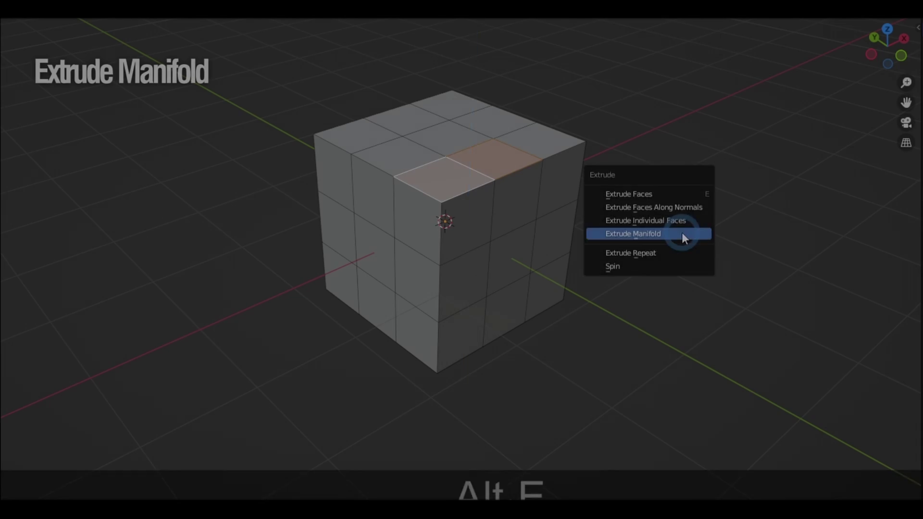
# Notch the top faces inward with Extrude Manifold, then spin the selection around the 3D cursor.
pyautogui.click(681, 234)
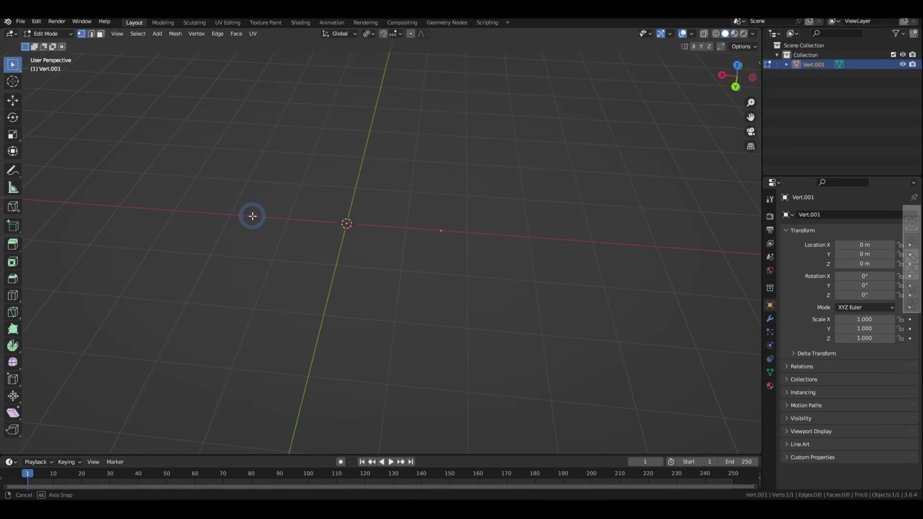
pyautogui.hotkey('alt', 'e')
pyautogui.click(233, 214)
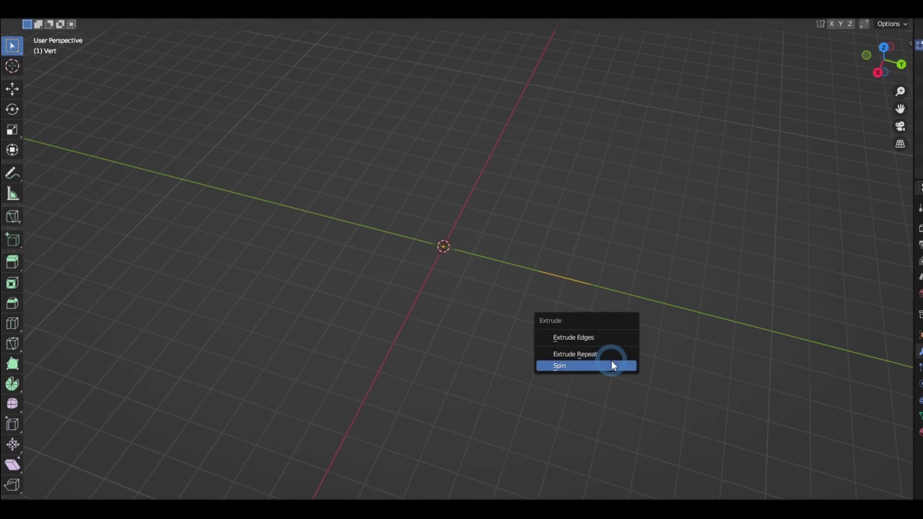
# Spin a vertex, a plane and a cube into rings around the 3D cursor, then start a rotation.
pyautogui.click(612, 365)
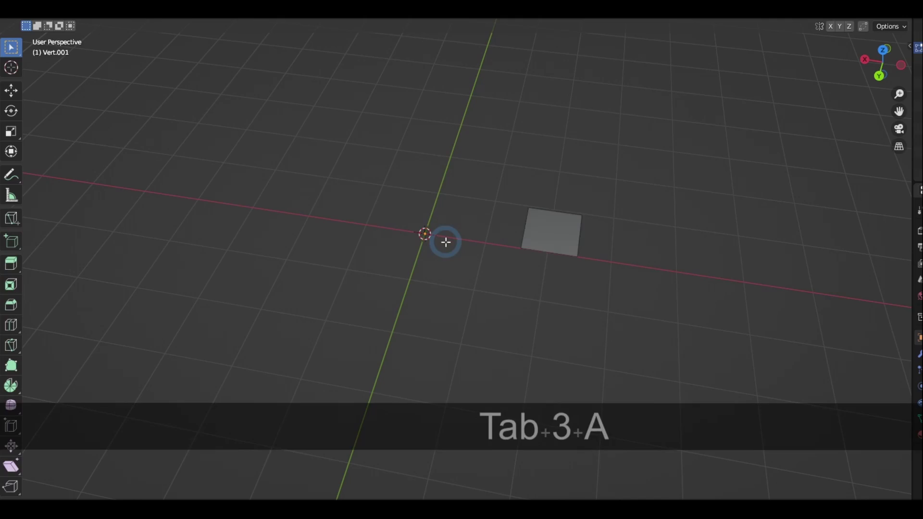
pyautogui.hotkey('alt', 'e')
pyautogui.click(445, 239)
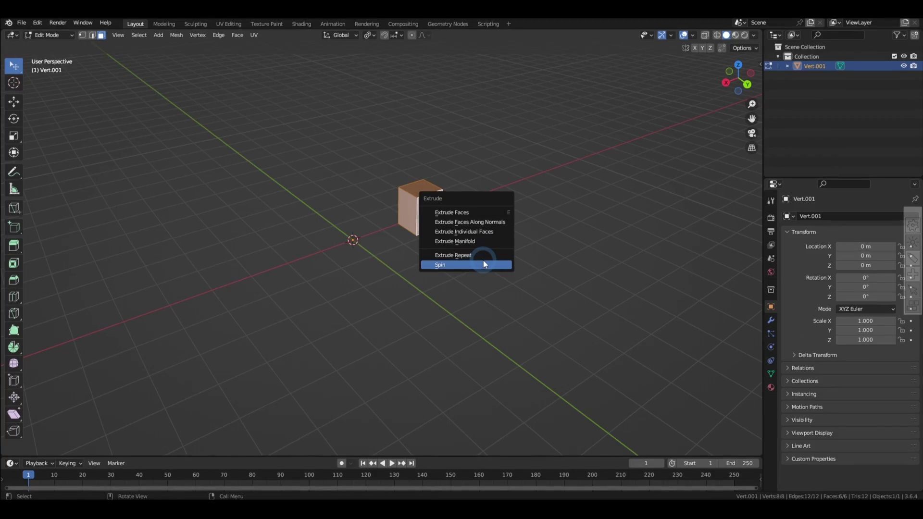
pyautogui.click(483, 260)
pyautogui.press('Escape')
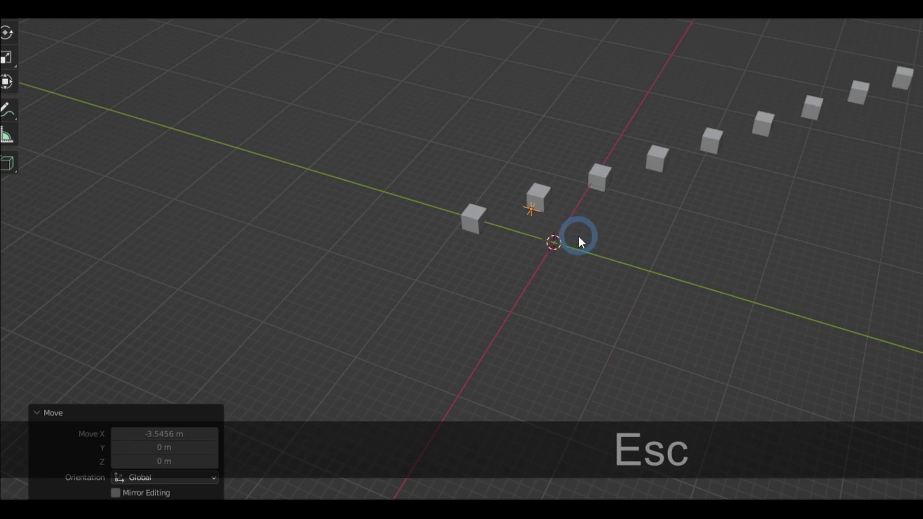
pyautogui.press('r')
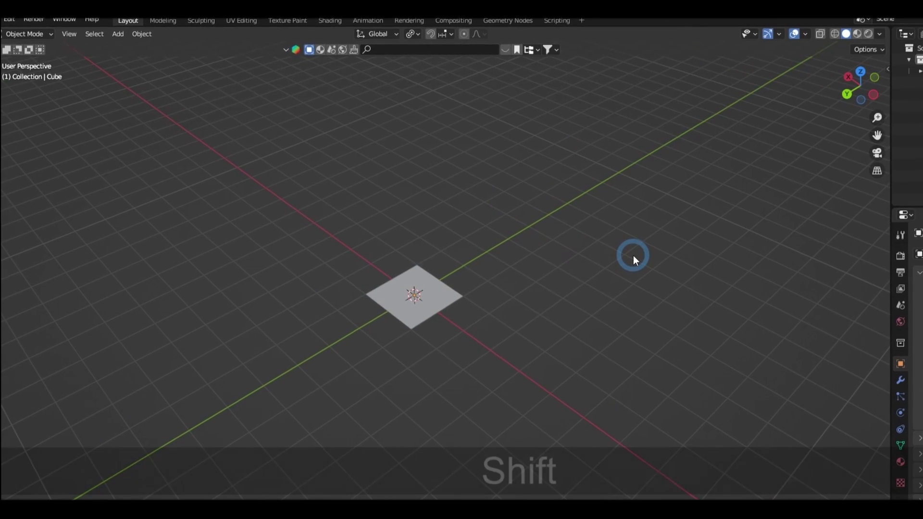
# Turn on snapping, add a Plain Axes Empty, and set the snap target to Vertex.
pyautogui.hotkey('shift', 'Tab')
pyautogui.hotkey('shift', 'Tab')
pyautogui.hotkey('shift', 'Tab')
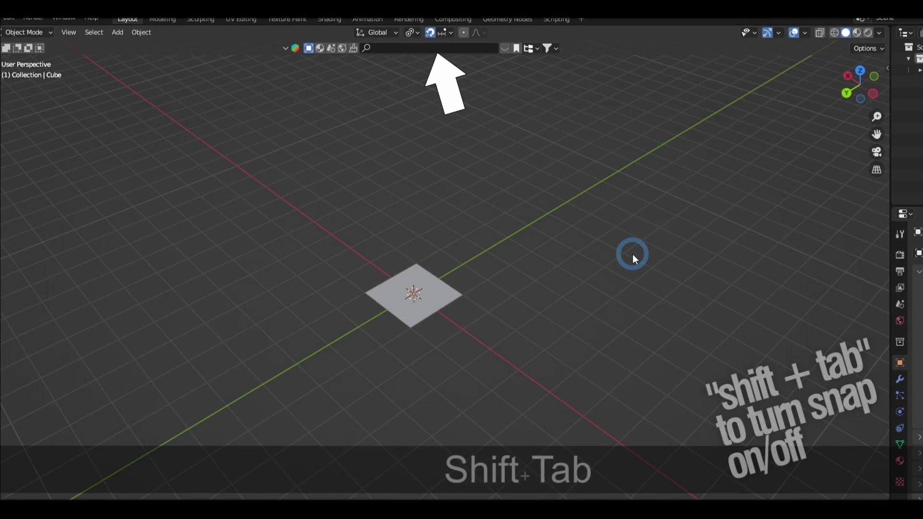
pyautogui.hotkey('shift', 'a')
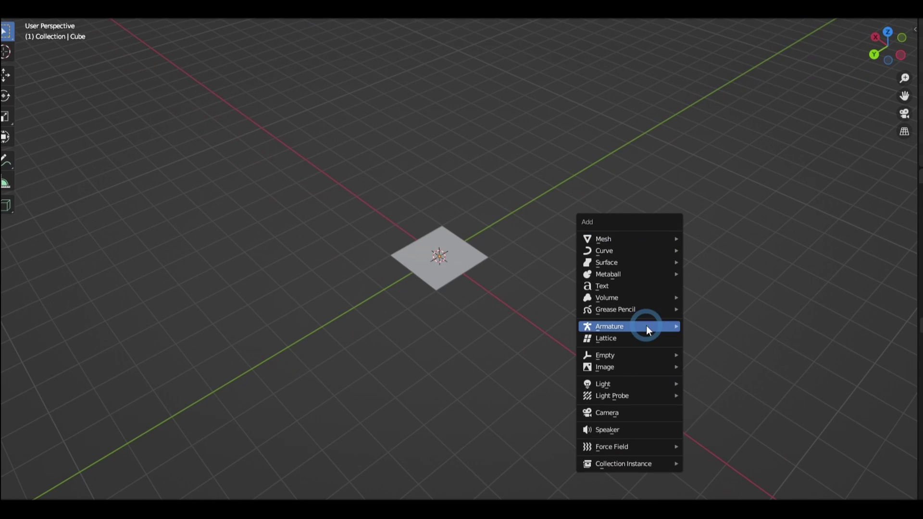
pyautogui.moveTo(624, 355)
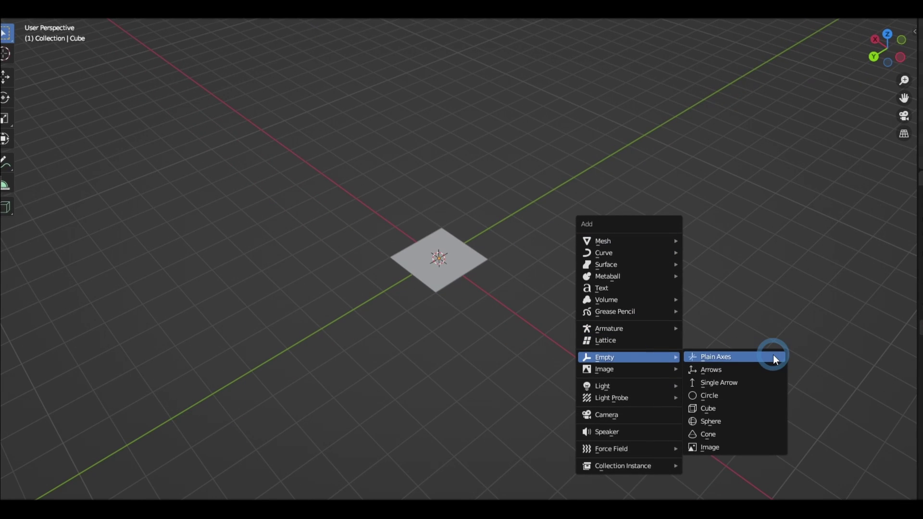
pyautogui.click(772, 354)
pyautogui.hotkey('ctrl', 'shift', 'Tab')
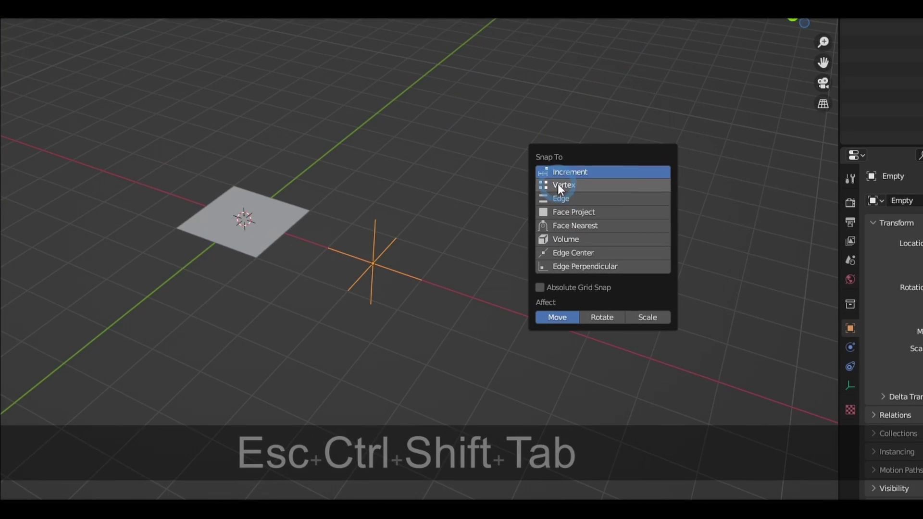
pyautogui.click(666, 203)
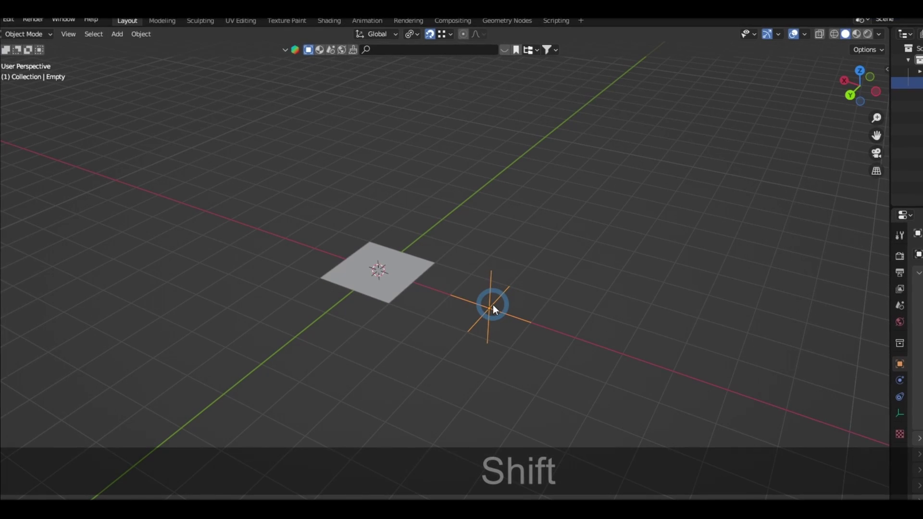
# Place the 3D cursor on the Empty and spin the plane into a torus with a tilted axis.
pyautogui.keyDown('shift'); pyautogui.rightClick(492, 306); pyautogui.keyUp('shift')
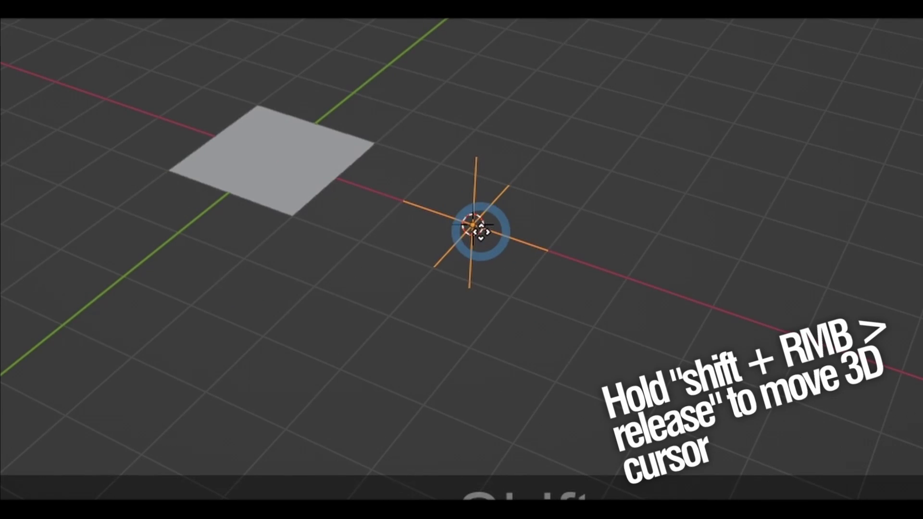
pyautogui.hotkey('alt', 'e')
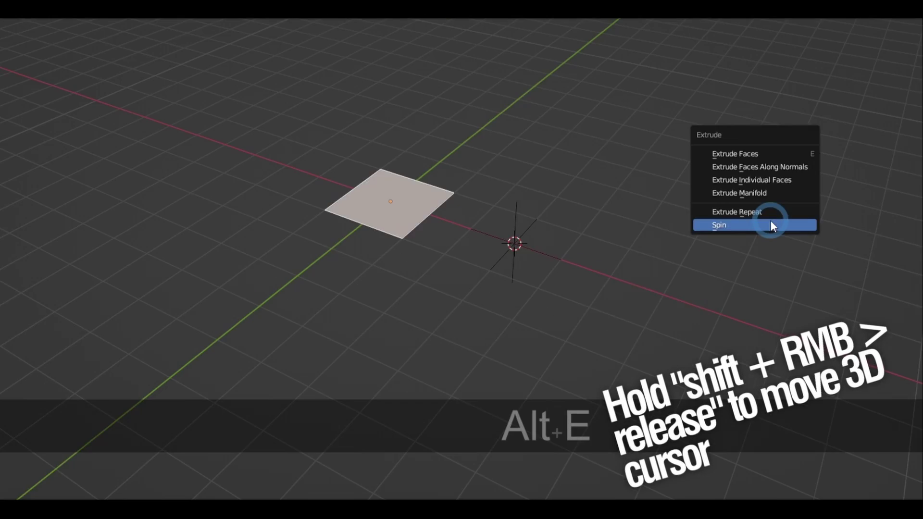
pyautogui.click(771, 222)
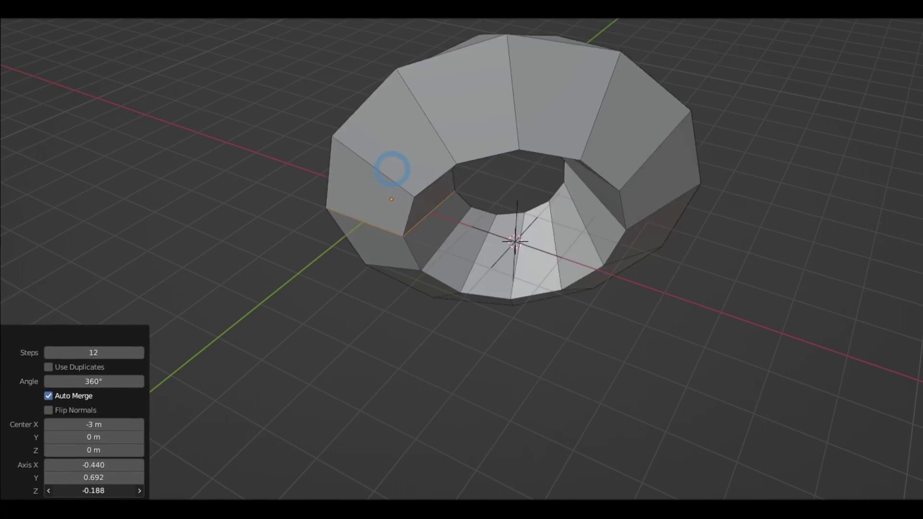
pyautogui.moveTo(392, 170); pyautogui.dragTo(678, 315)
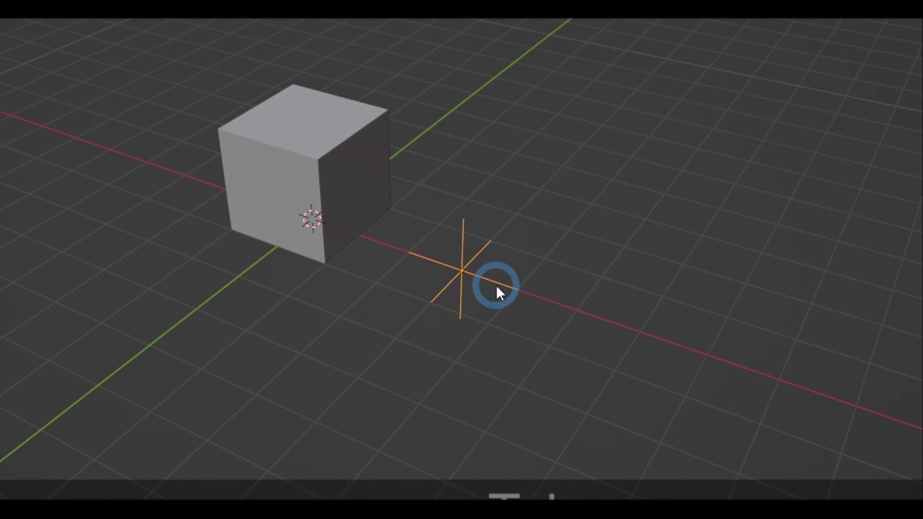
# Snap the cursor to the Empty and spin the cube around it: 6 steps over 303°.
pyautogui.hotkey('shift', 's')
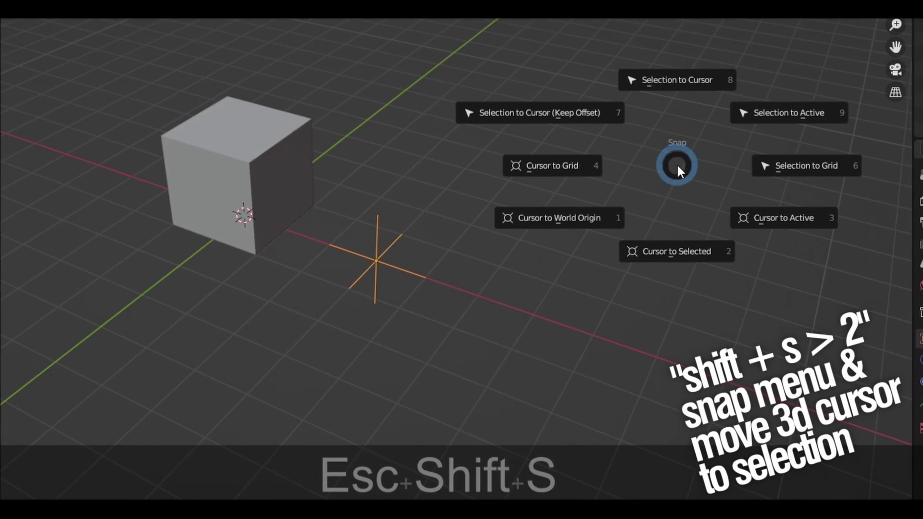
pyautogui.click(668, 250)
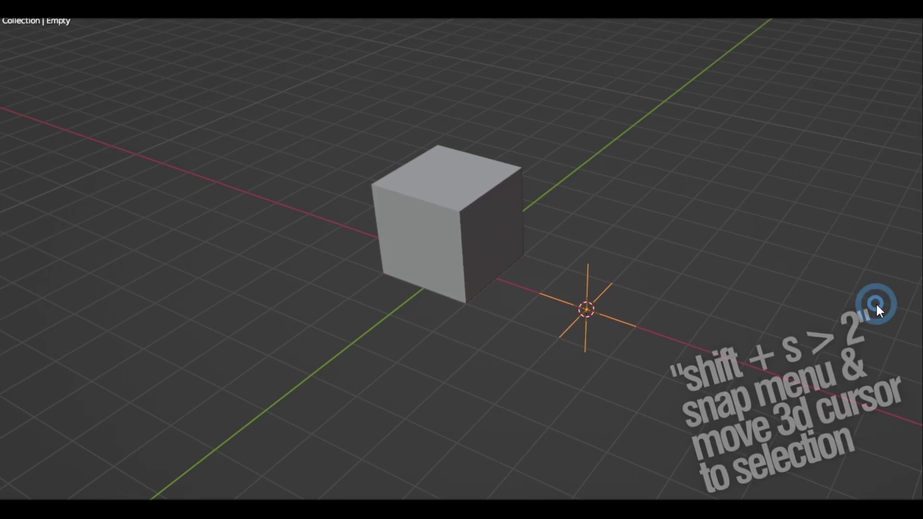
pyautogui.click(391, 201)
pyautogui.press('Tab')
pyautogui.hotkey('alt', 'e')
pyautogui.click(660, 212)
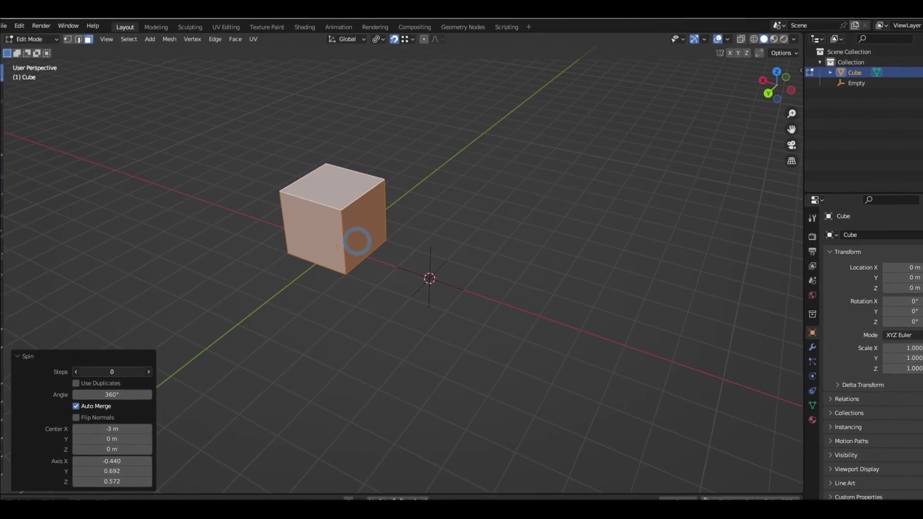
pyautogui.moveTo(357, 241); pyautogui.dragTo(415, 225)
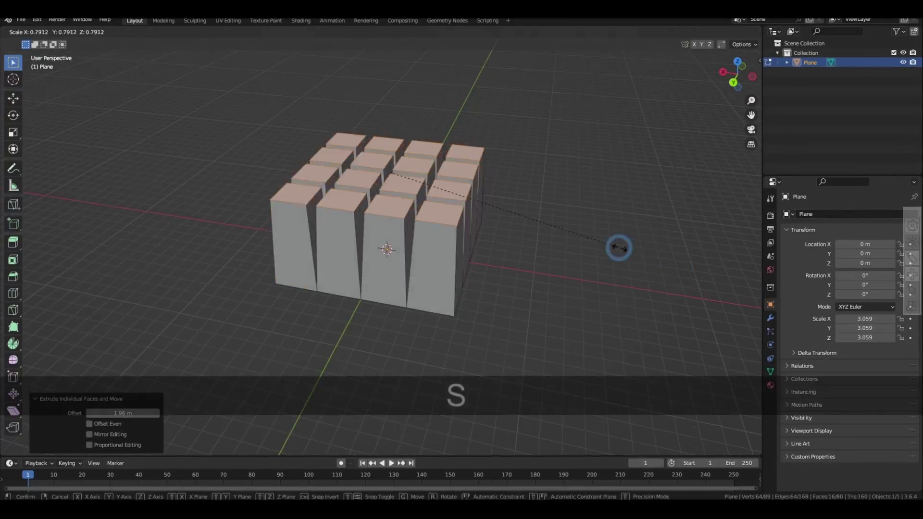
# In X-ray view, extrude the pillar top faces and scale them down.
pyautogui.hotkey('alt', 'z')
pyautogui.keyDown('shift'); pyautogui.click(427, 169); pyautogui.keyUp('shift')
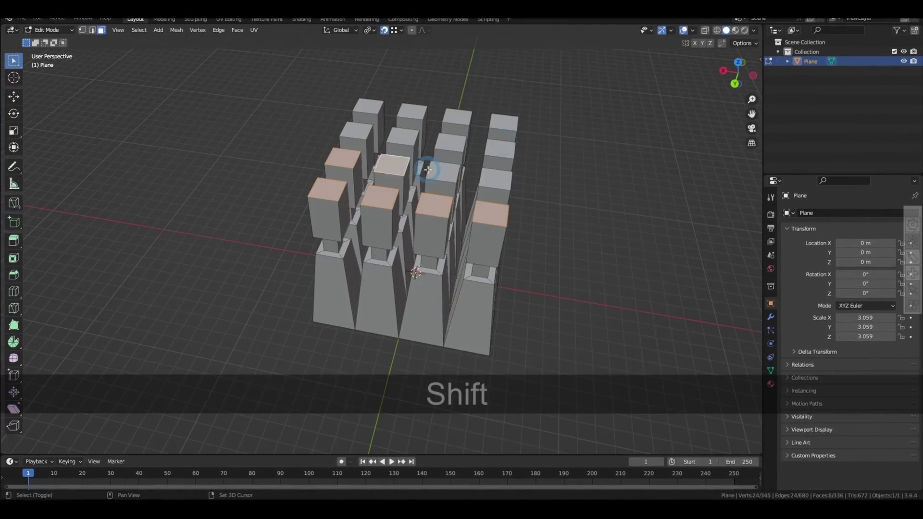
pyautogui.press('e')
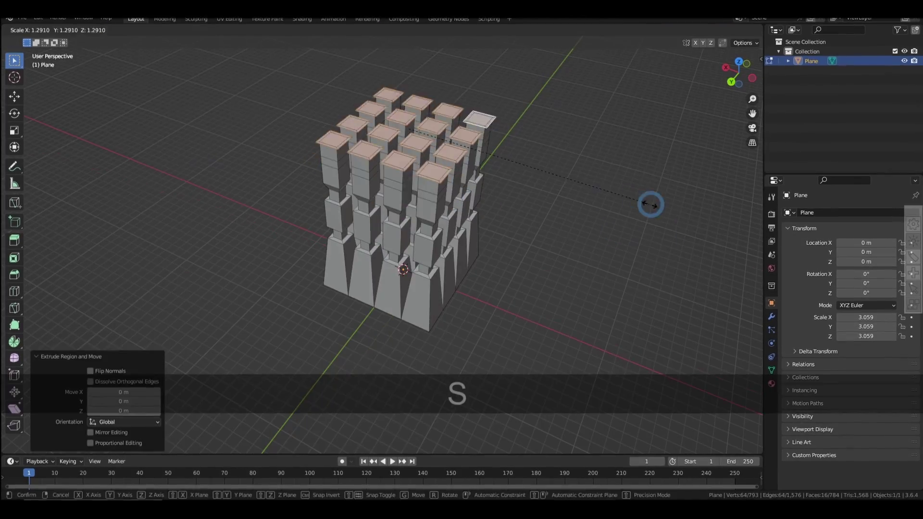
# Inset and extrude the pillar tops again, then box-select the faces along the base.
pyautogui.press('e')
pyautogui.press('Escape')
pyautogui.press('s')
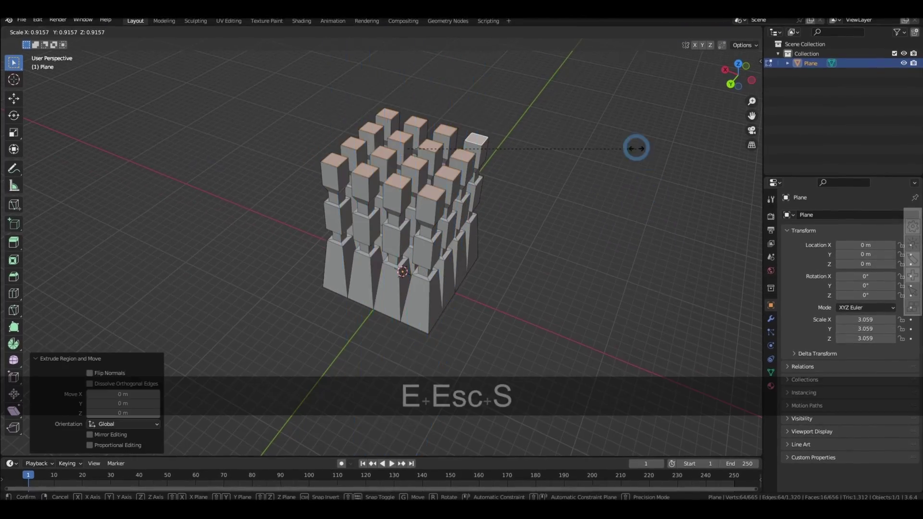
pyautogui.hotkey('alt', 'e')
pyautogui.press('e')
pyautogui.press('i')
pyautogui.press('e')
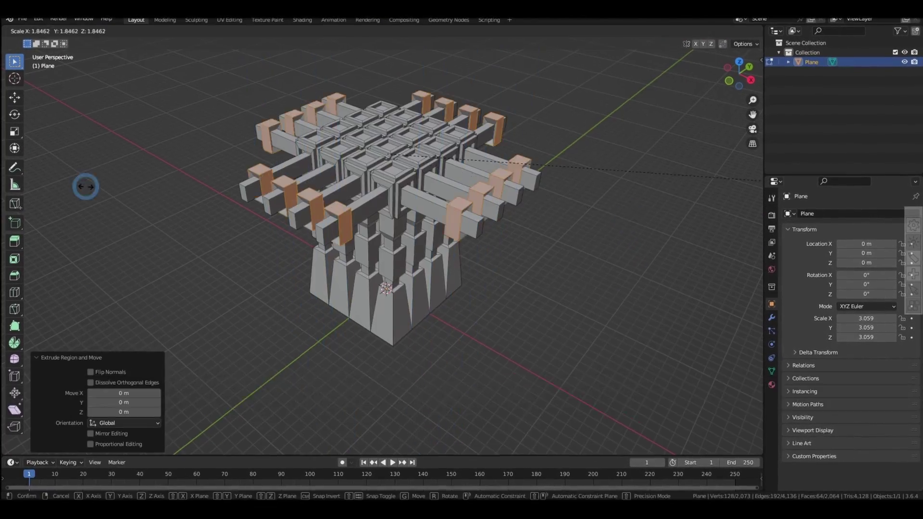
pyautogui.moveTo(508, 291); pyautogui.dragTo(295, 313)
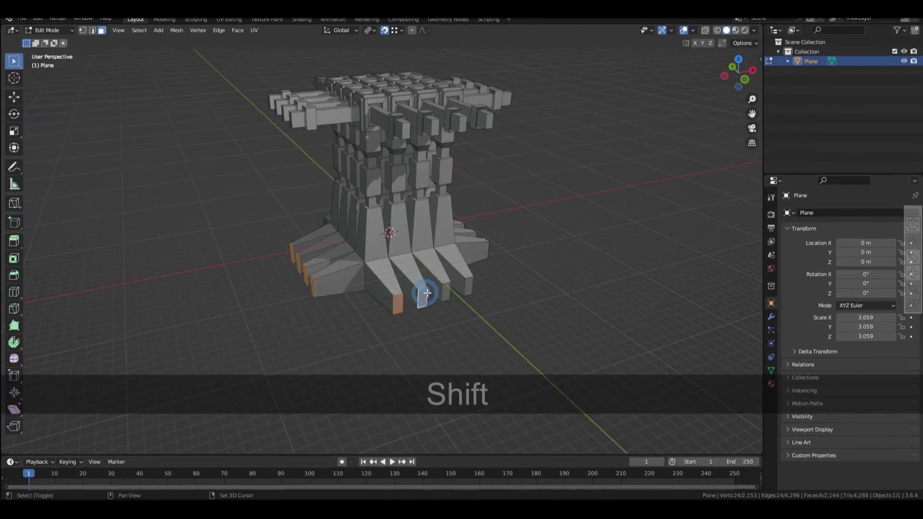
pyautogui.keyDown('shift'); pyautogui.click(396, 327); pyautogui.keyUp('shift')
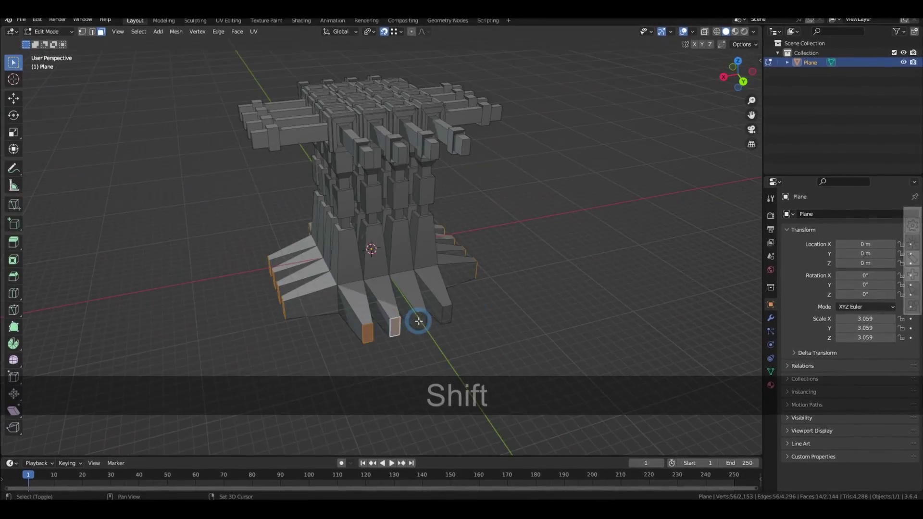